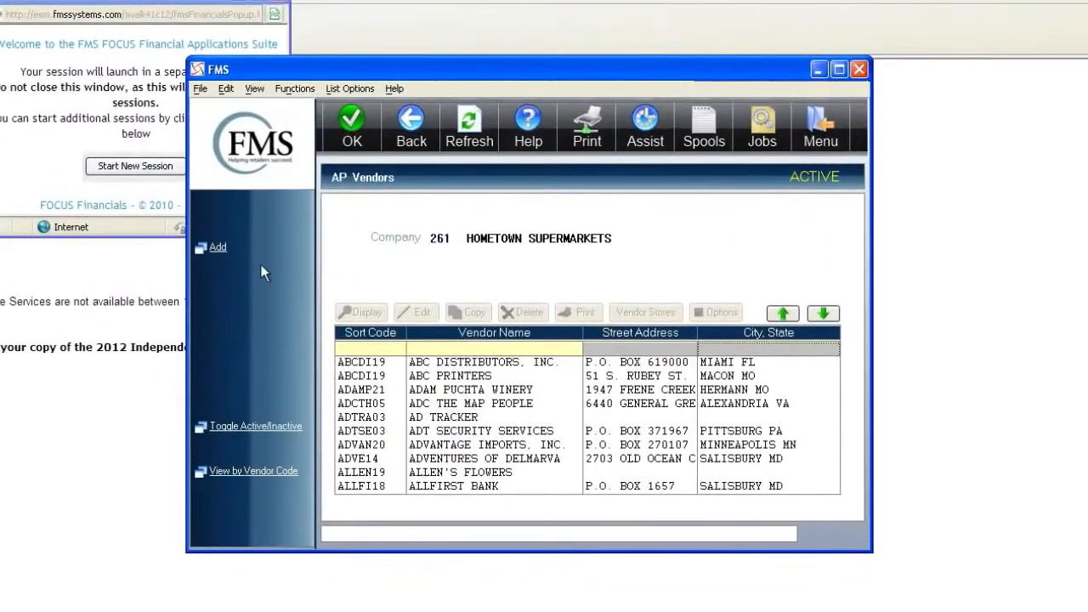
# - Add a new AP vendor named 'fms' and open its Edit AP Vendor form
pyautogui.click(223, 253)
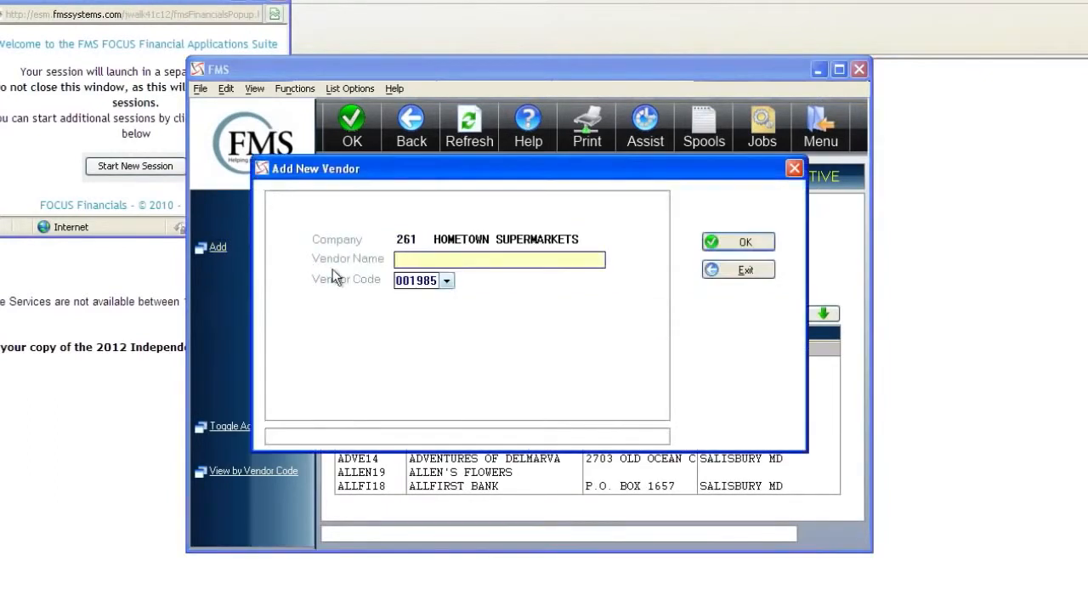
pyautogui.write('fms')
pyautogui.press('Return')
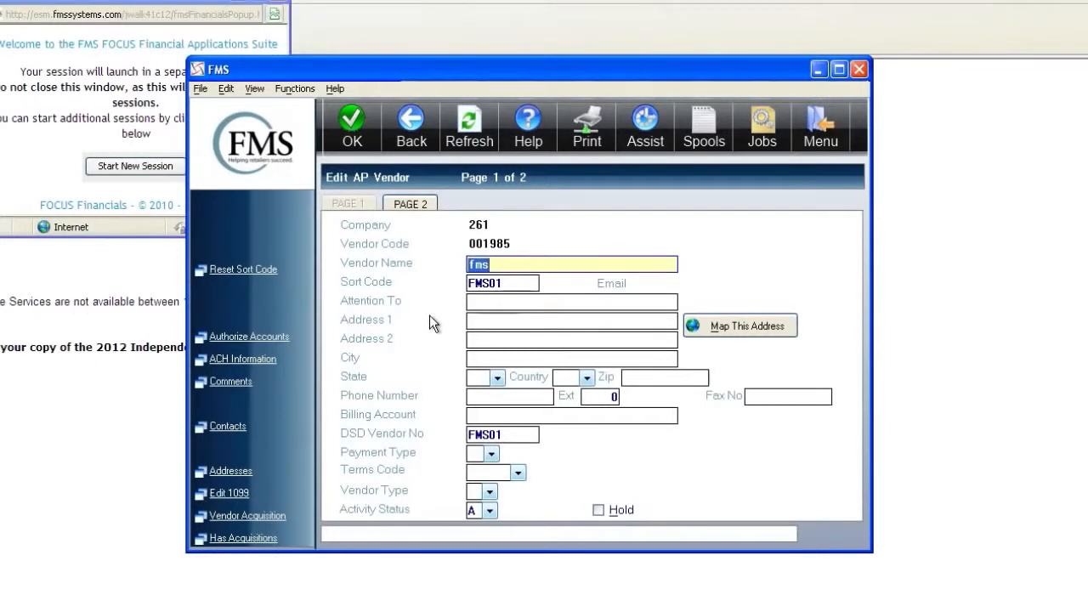
# - Enter the vendor's street address, city Pasadena, state MD, country USA and zip code
pyautogui.press('Return')
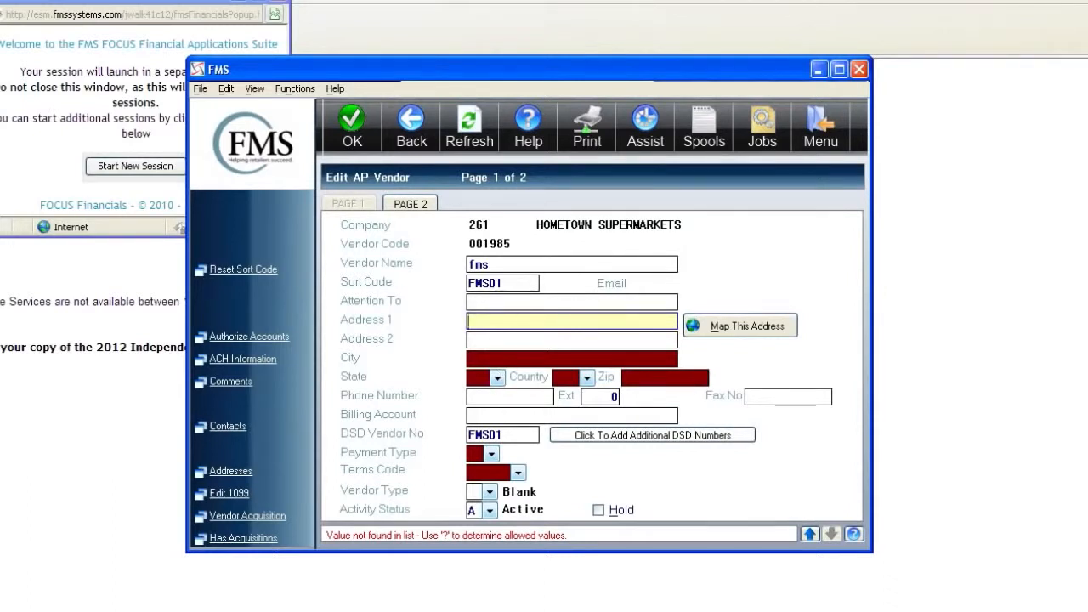
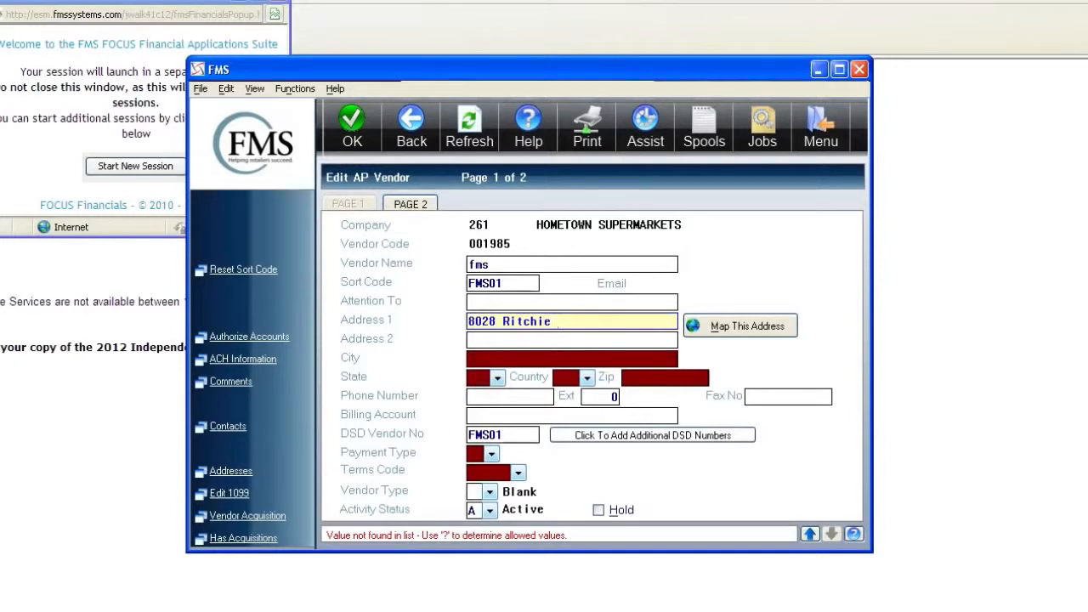
pyautogui.press('Tab')
pyautogui.press('Tab')
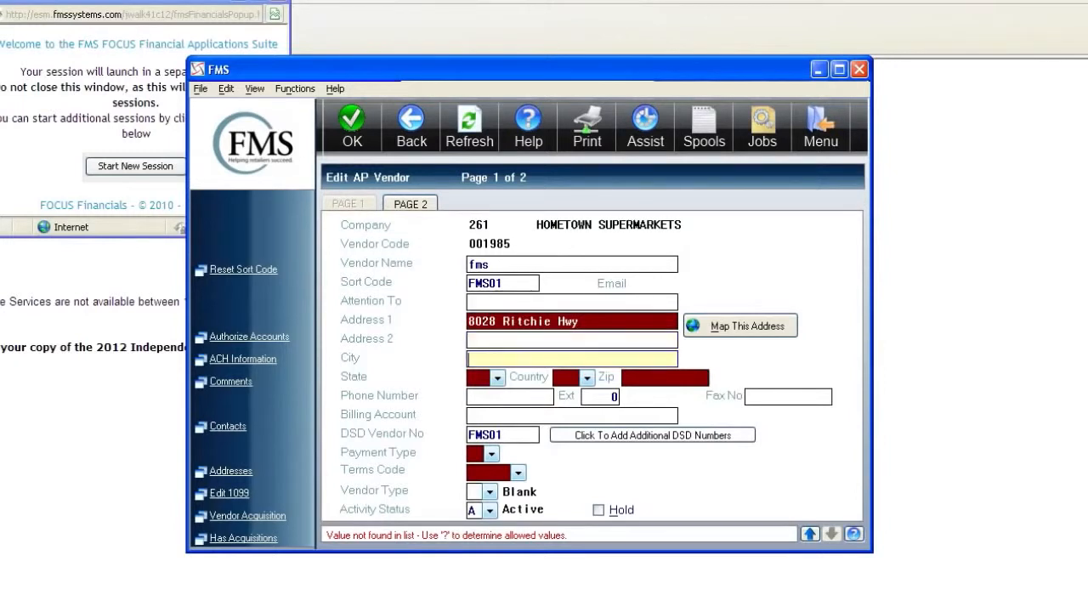
pyautogui.write('Pasadena')
pyautogui.press('Tab')
pyautogui.write('MD')
pyautogui.press('Tab')
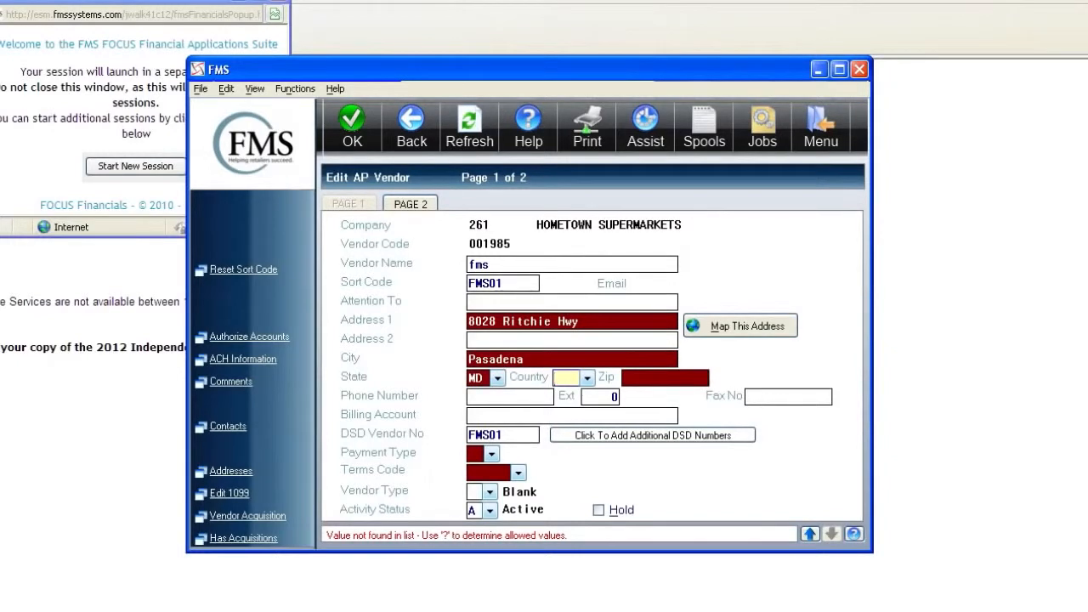
pyautogui.write('USA')
pyautogui.press('Tab')
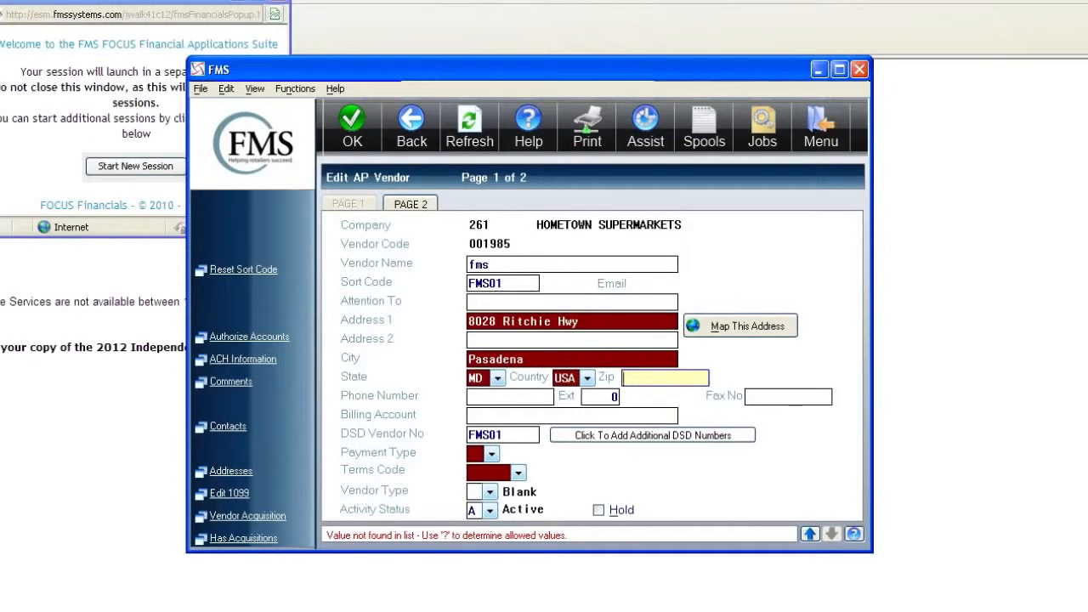
pyautogui.write('2112')
pyautogui.press('Tab')
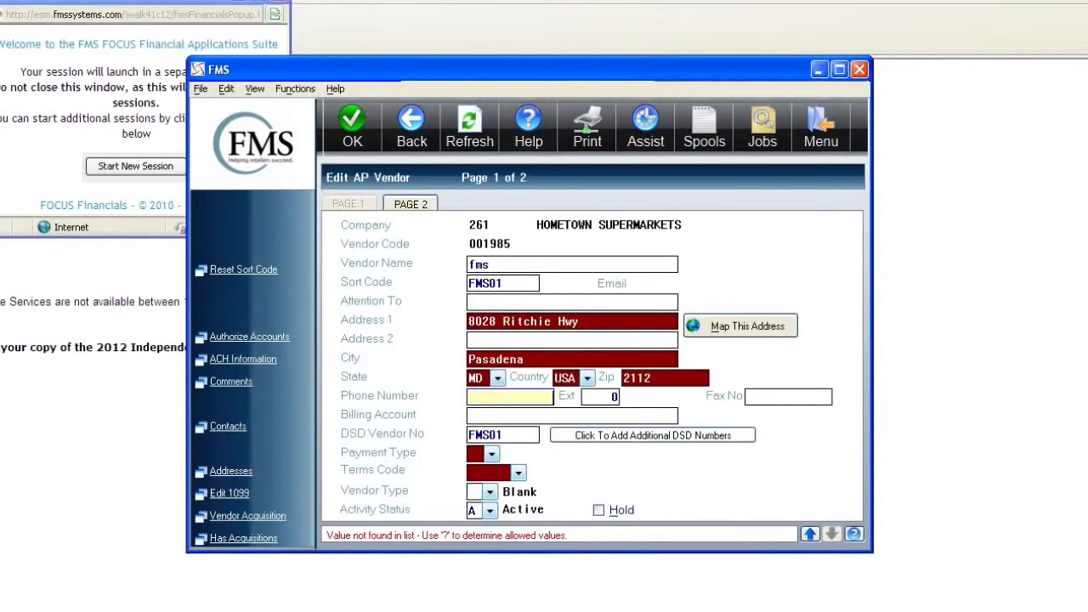
# - Enter the vendor's phone number, extension and fax number
pyautogui.press('Tab')
pyautogui.write('1204')
pyautogui.press('Tab')
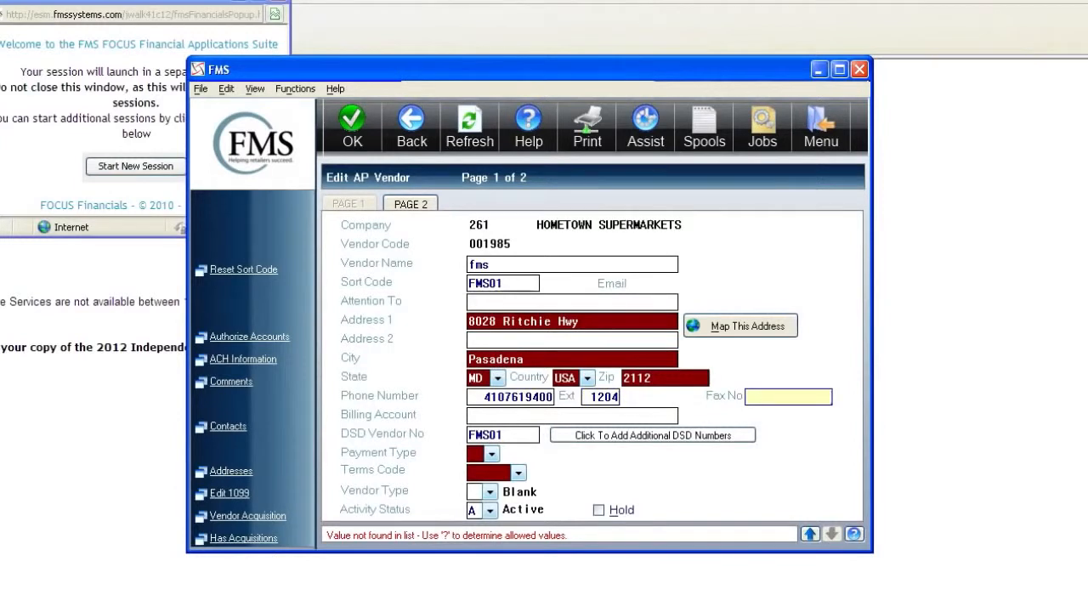
pyautogui.press('Tab')
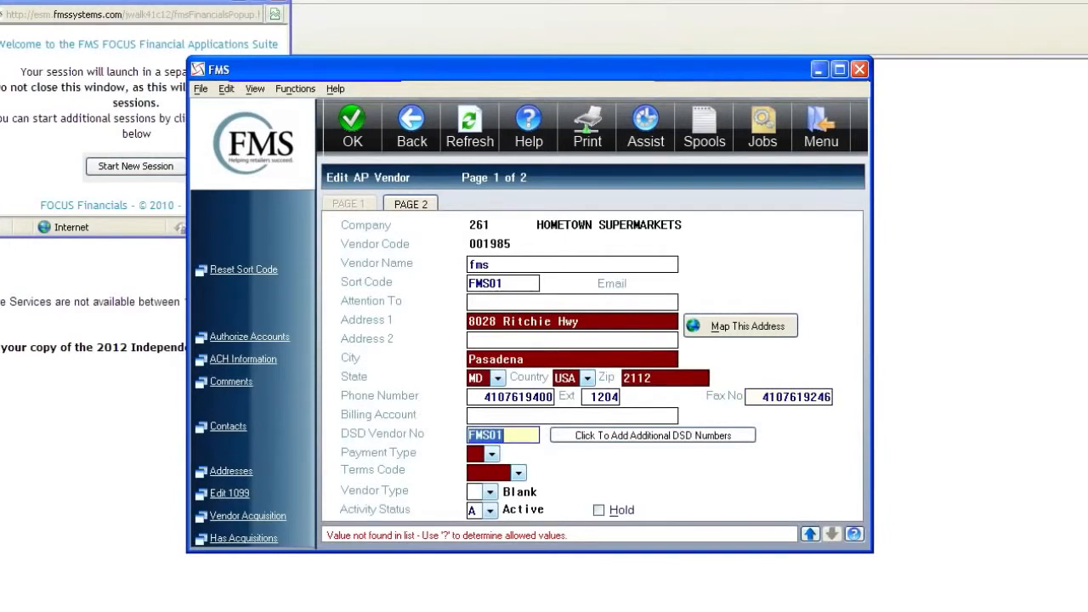
pyautogui.hotkey('shift', 'Tab')
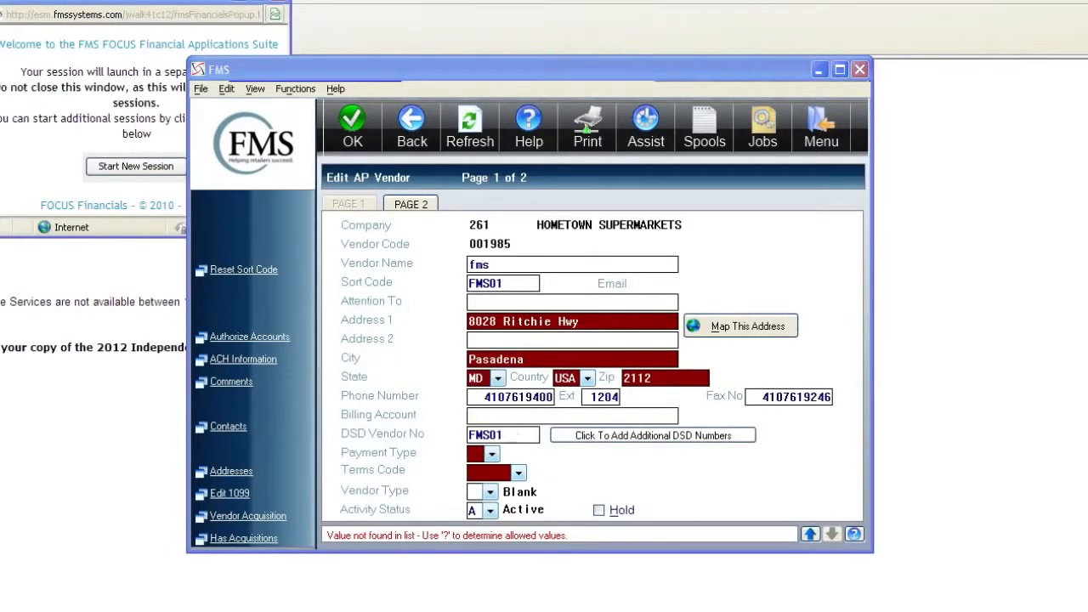
# - Enter the billing account number and change the DSD vendor number from FMS01 to 12124
pyautogui.click(572, 416)
pyautogui.write('454545454')
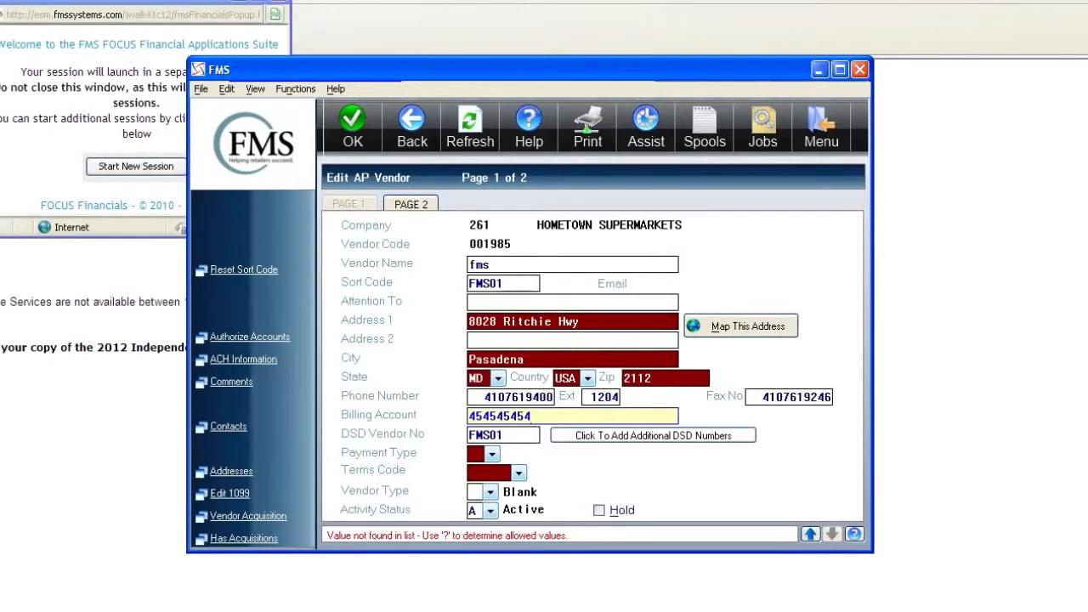
pyautogui.click(513, 435)
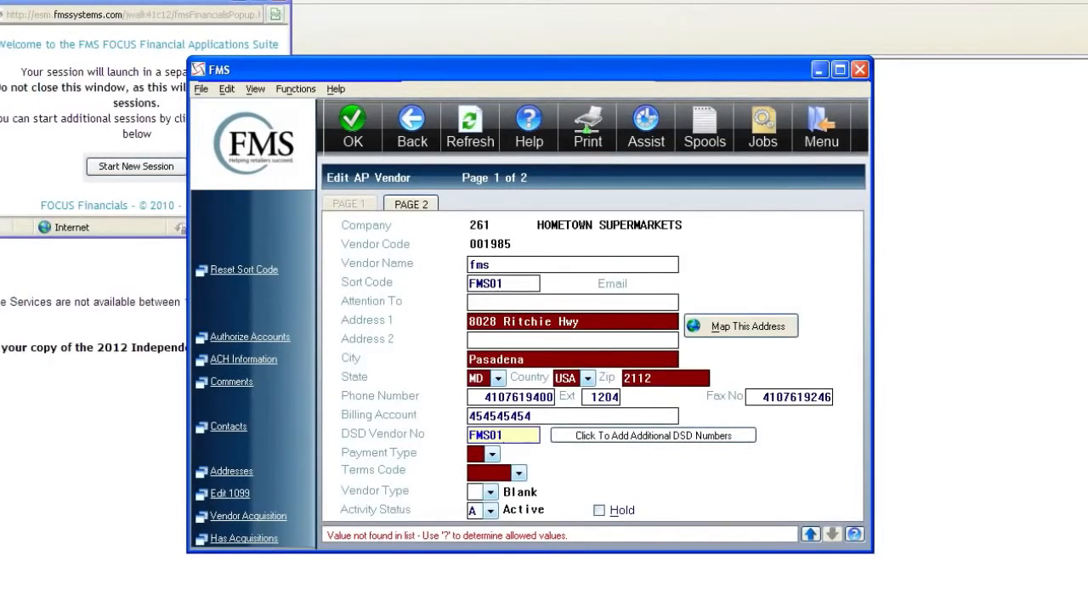
pyautogui.moveTo(505, 435); pyautogui.dragTo(466, 435)
pyautogui.write('12124')
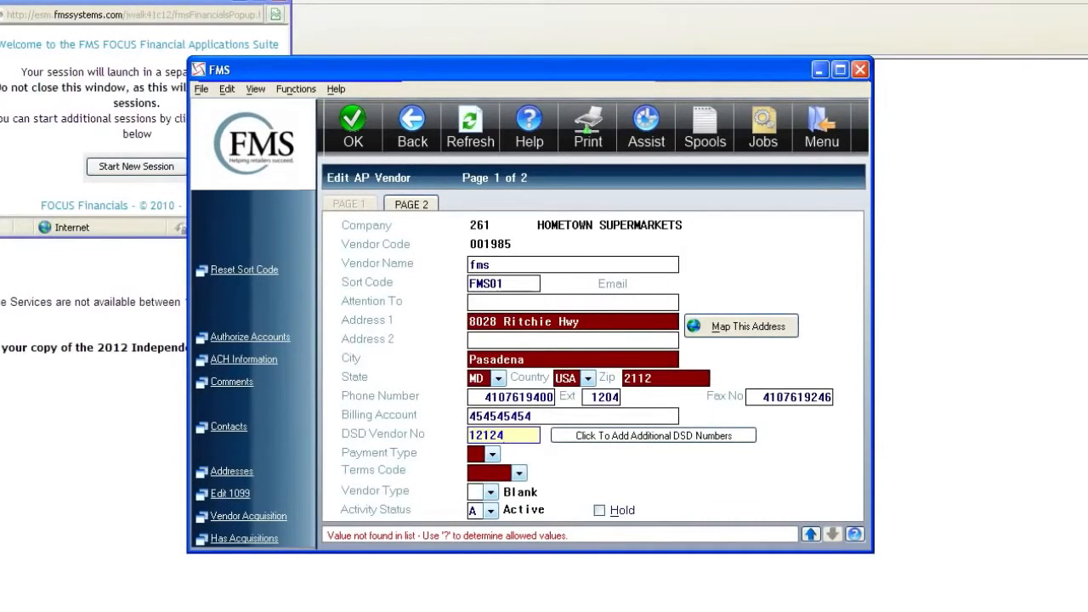
pyautogui.click(598, 439)
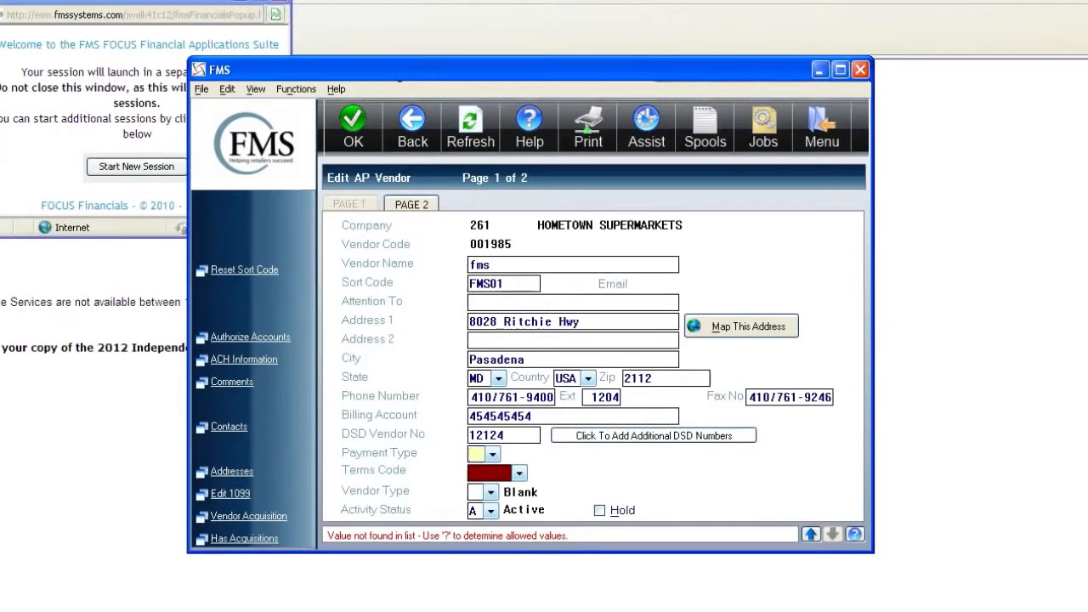
# - Choose CK Printed Check from the payment type list
pyautogui.click(491, 455)
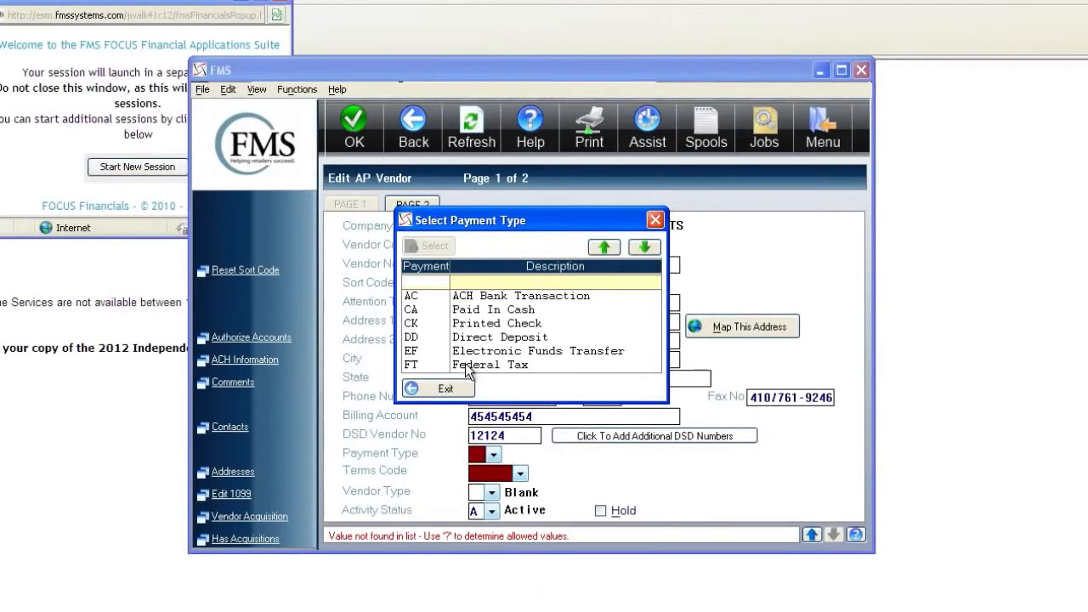
pyautogui.doubleClick(500, 325)
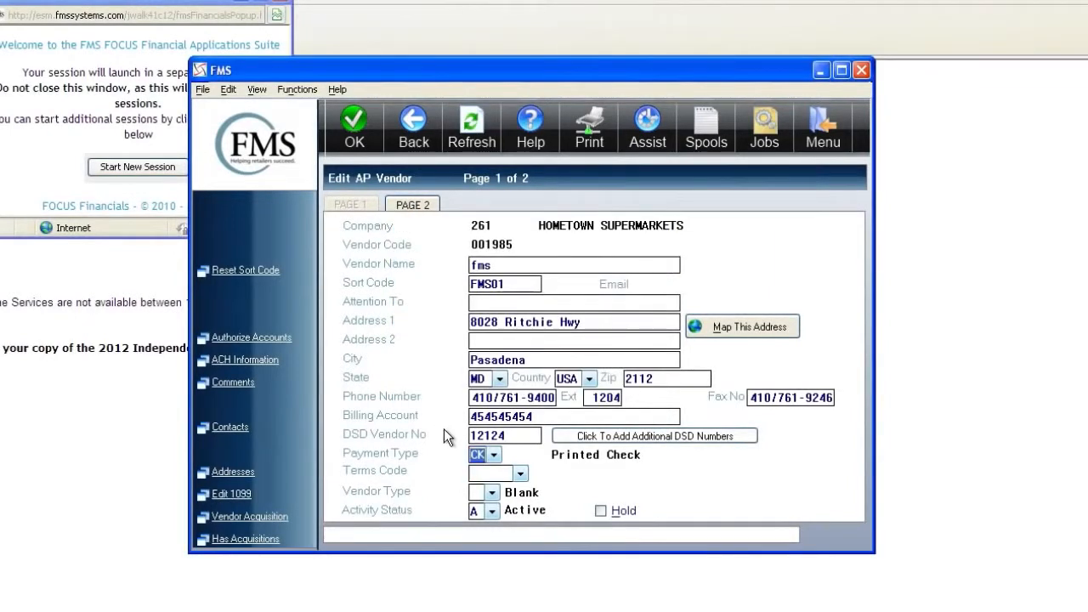
# - Page through the AP terms list and select NET 13 (0% Net 13 Days)
pyautogui.click(520, 476)
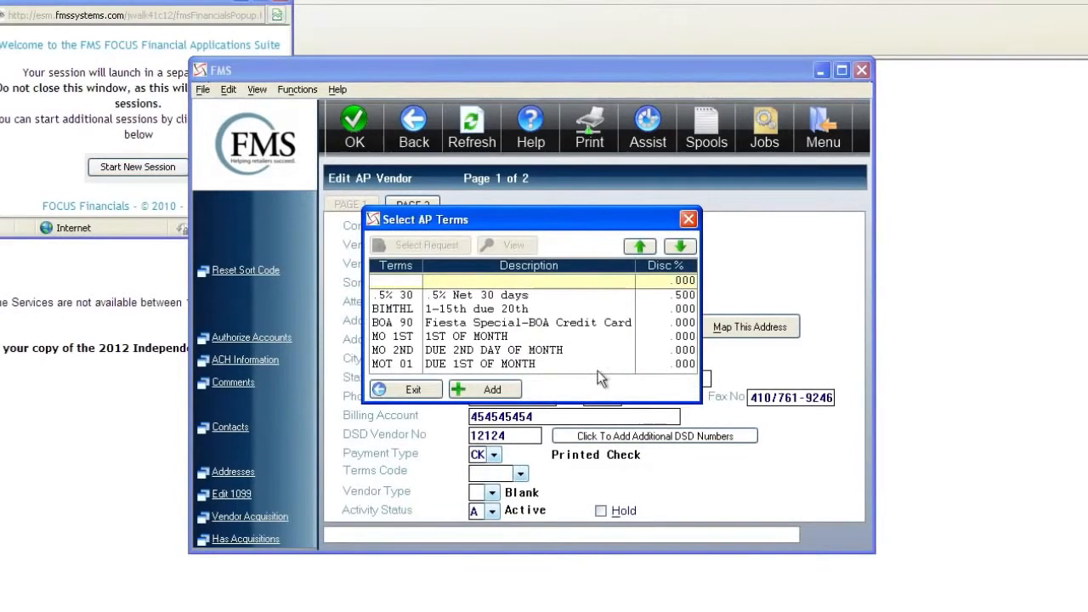
pyautogui.click(687, 253)
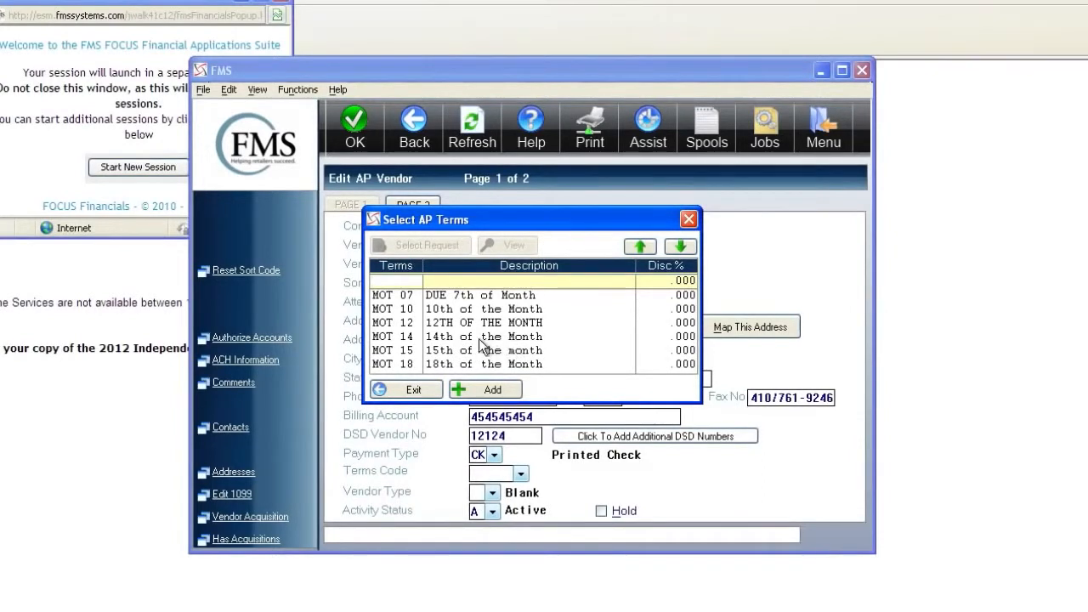
pyautogui.click(680, 251)
pyautogui.click(681, 252)
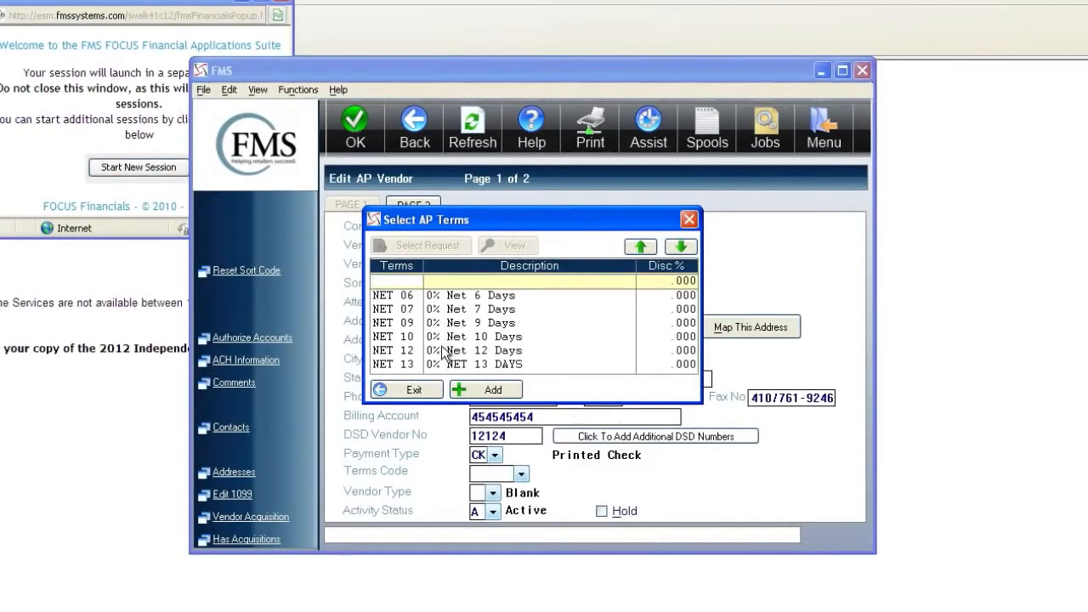
pyautogui.doubleClick(512, 364)
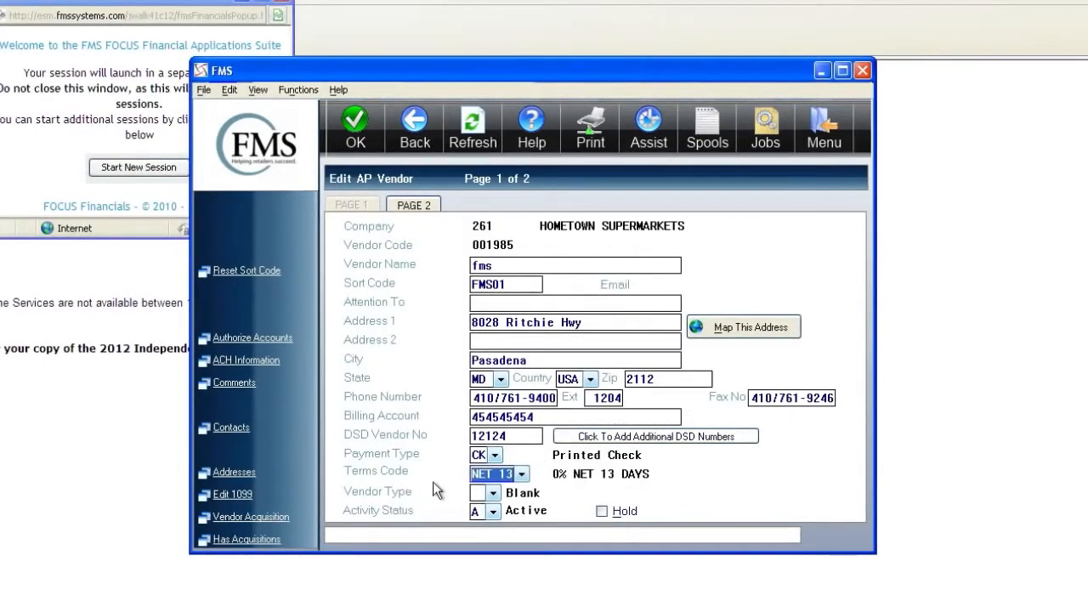
pyautogui.click(493, 493)
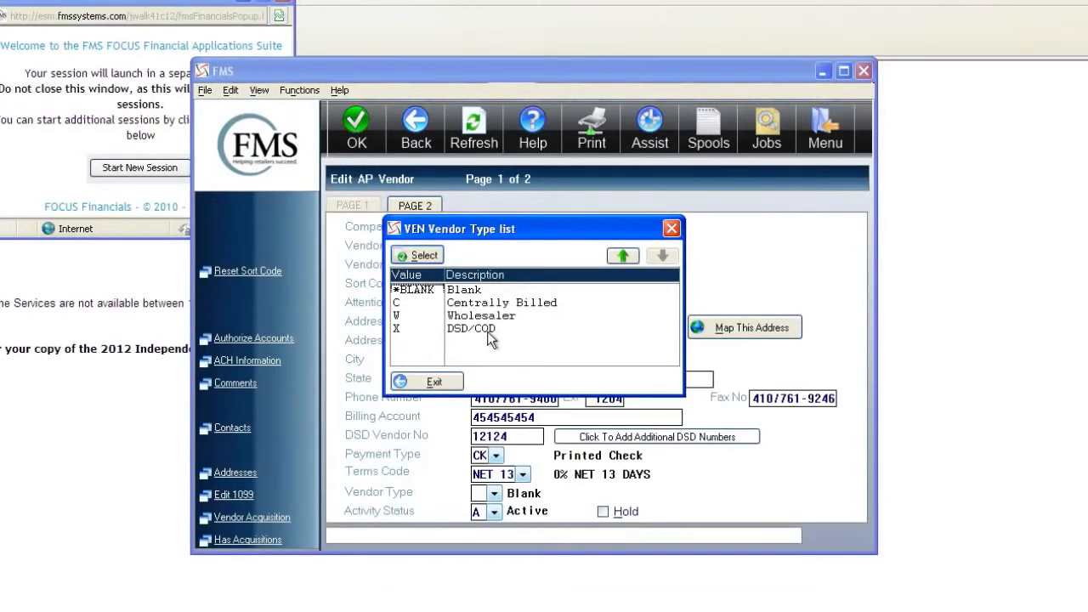
pyautogui.click(487, 293)
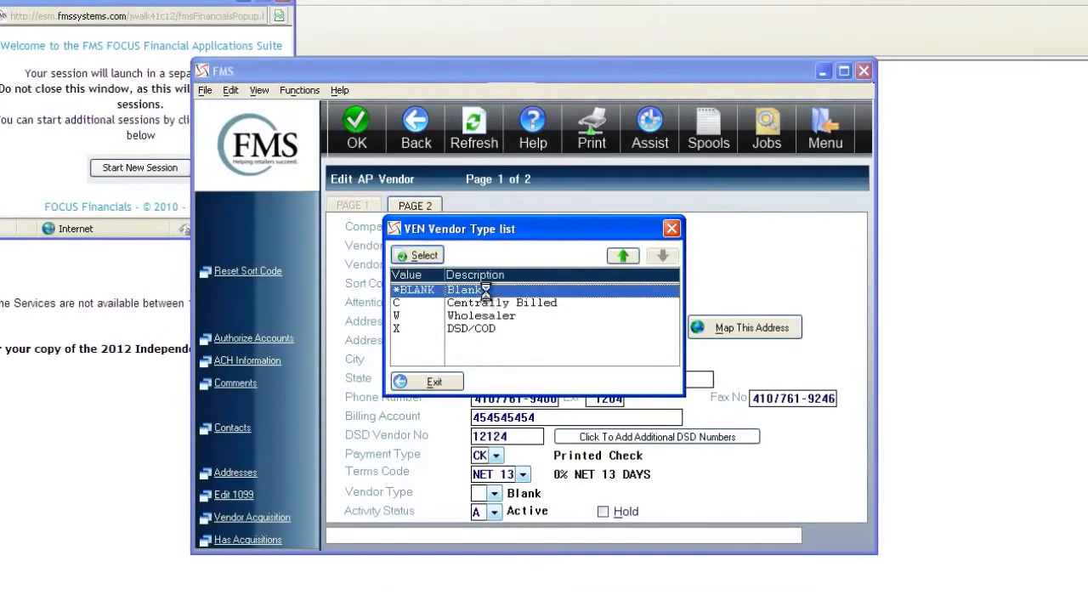
pyautogui.doubleClick(485, 291)
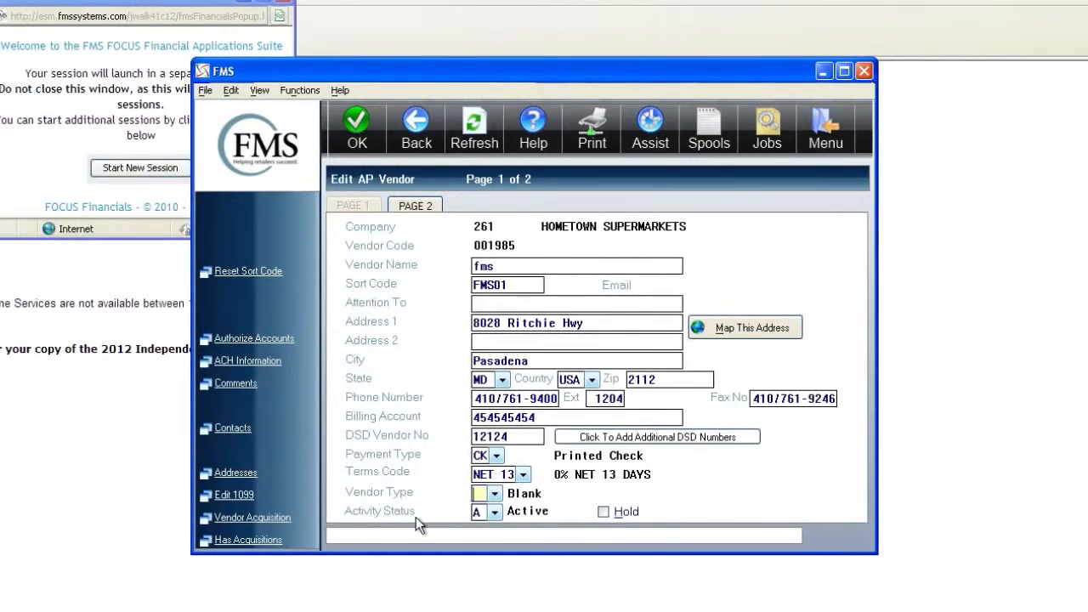
pyautogui.click(493, 513)
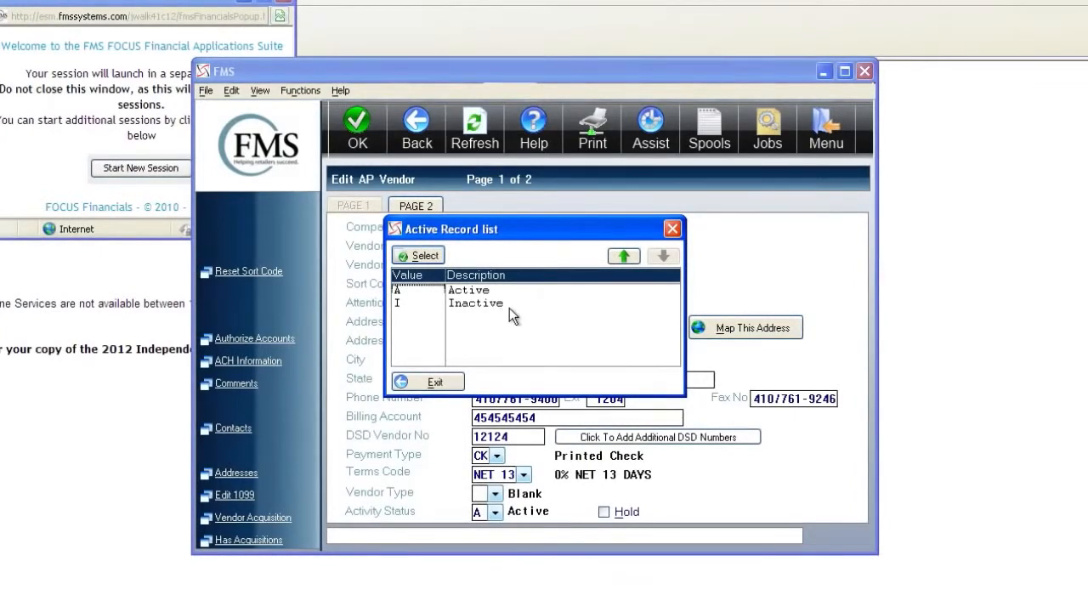
pyautogui.click(485, 291)
pyautogui.click(427, 381)
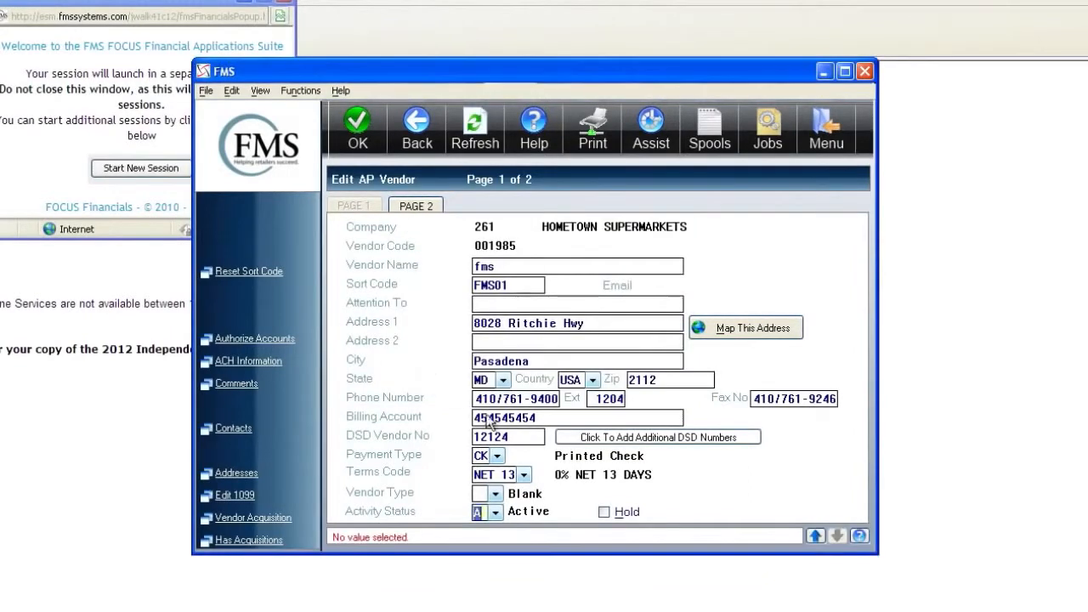
pyautogui.click(609, 515)
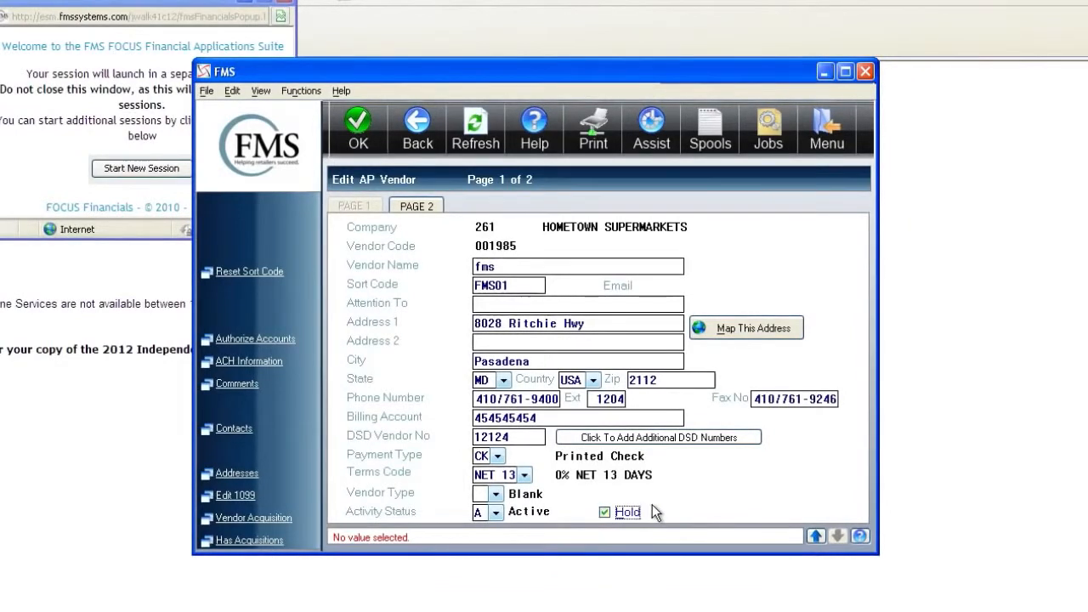
pyautogui.click(606, 513)
# - On page 2, set the 1099 code to NEC Nonemployment Comp and enter the tax ID number
pyautogui.press('pagedown')
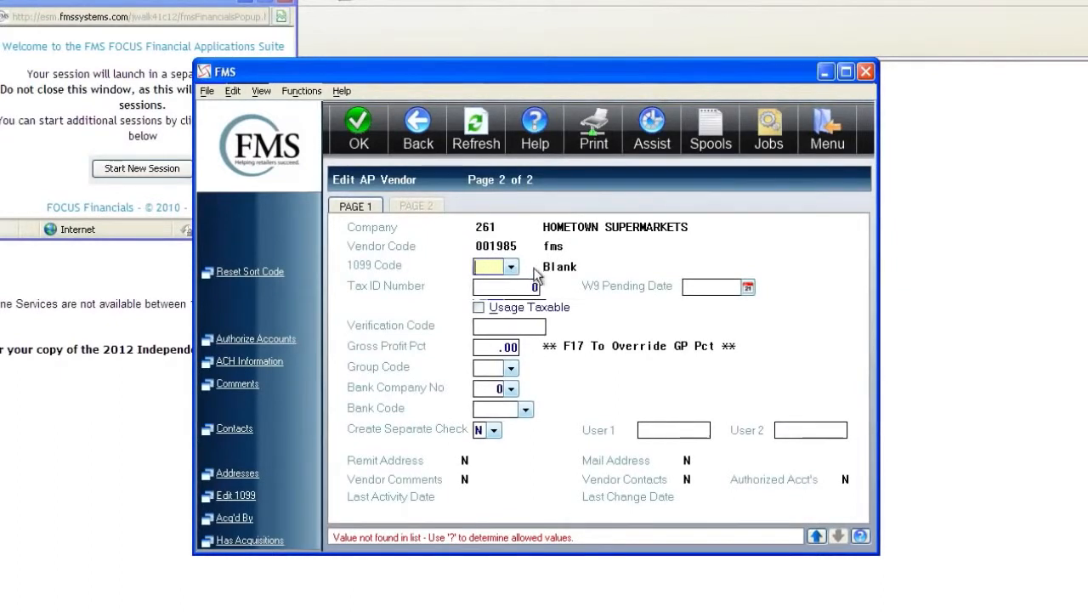
pyautogui.click(511, 268)
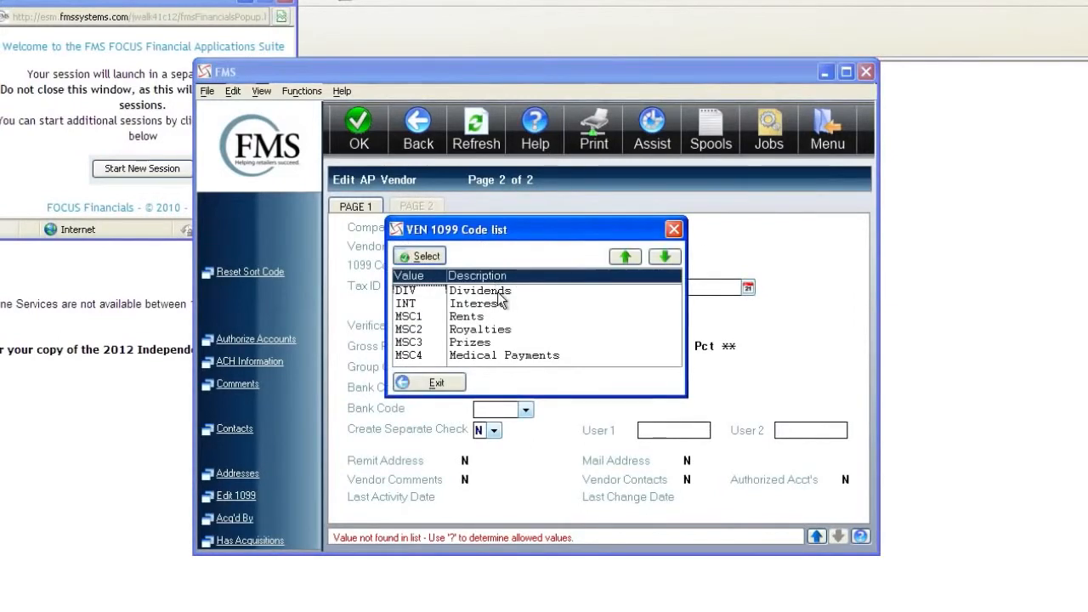
pyautogui.click(663, 256)
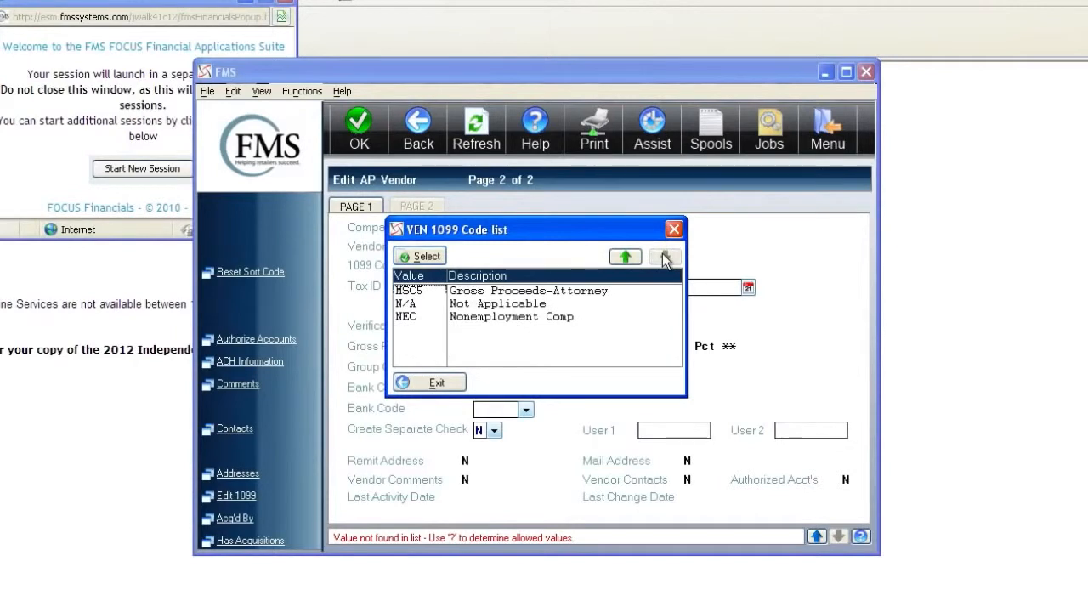
pyautogui.doubleClick(478, 317)
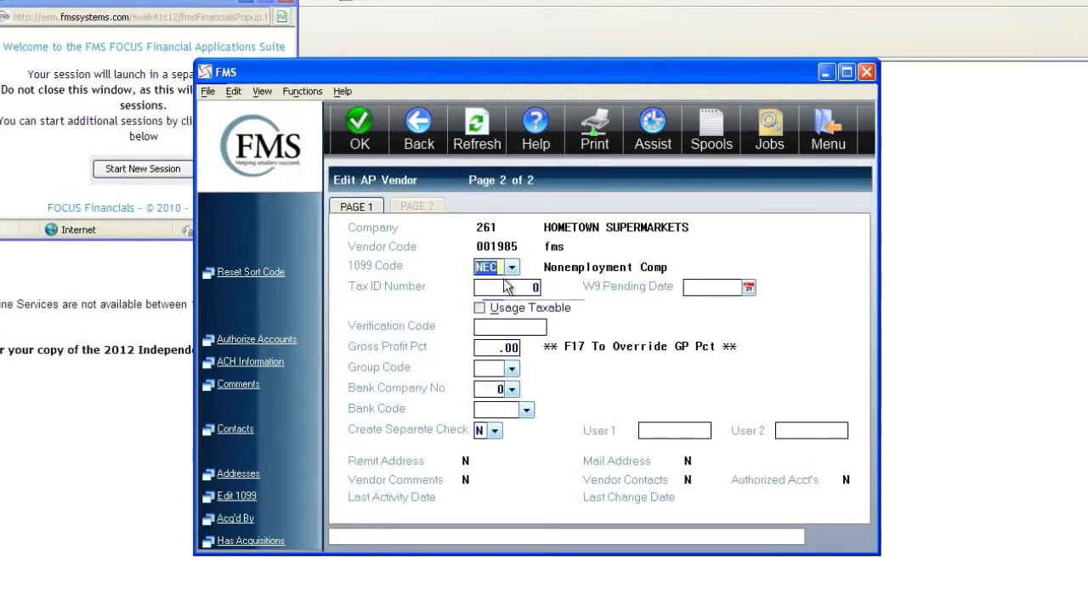
pyautogui.press('Tab')
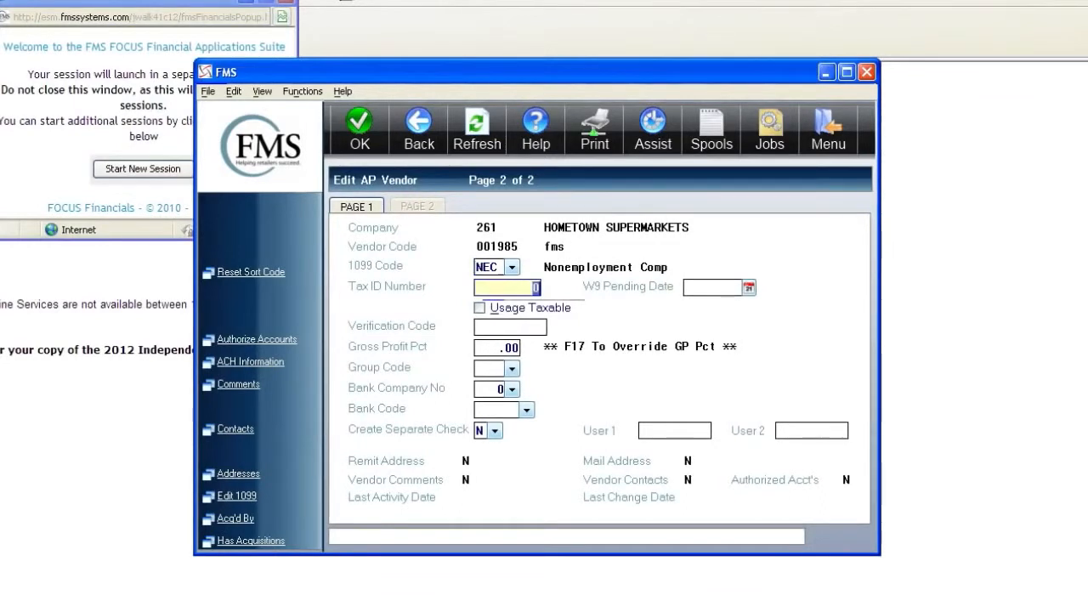
pyautogui.write('23')
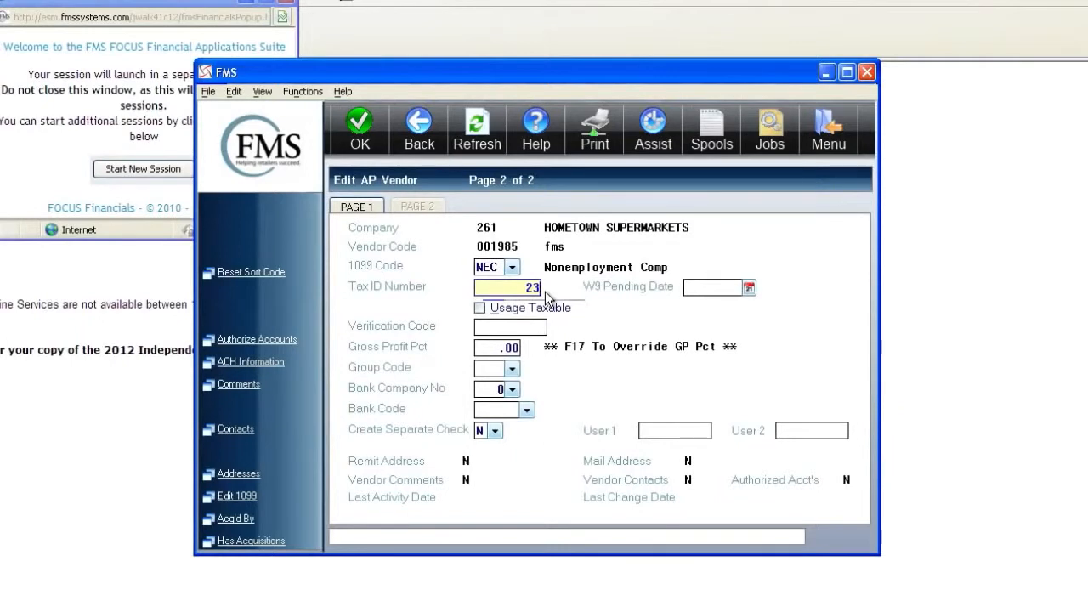
pyautogui.write('12345')
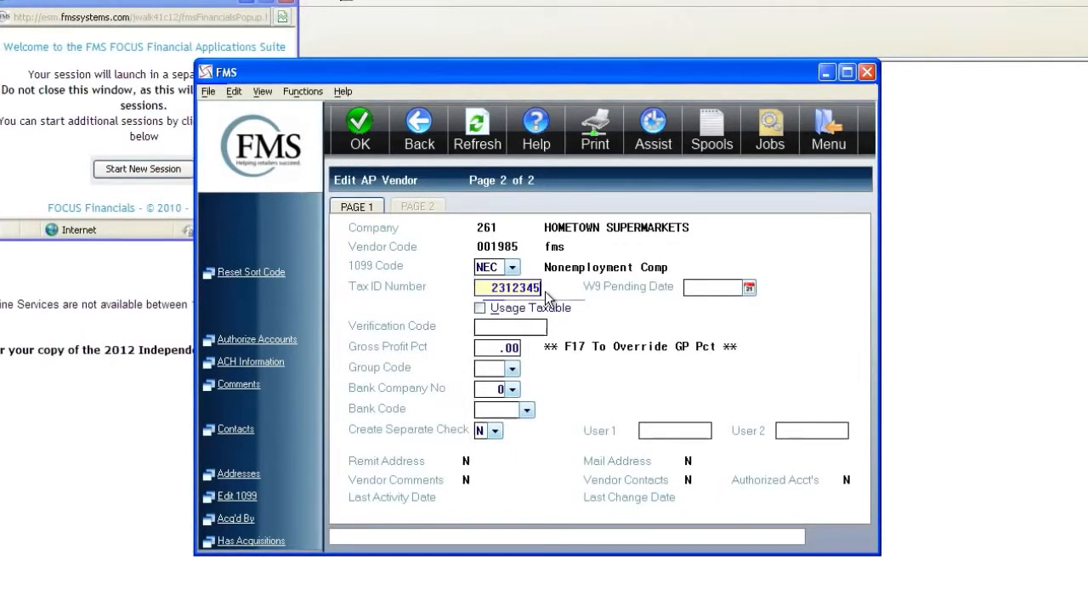
pyautogui.write('67')
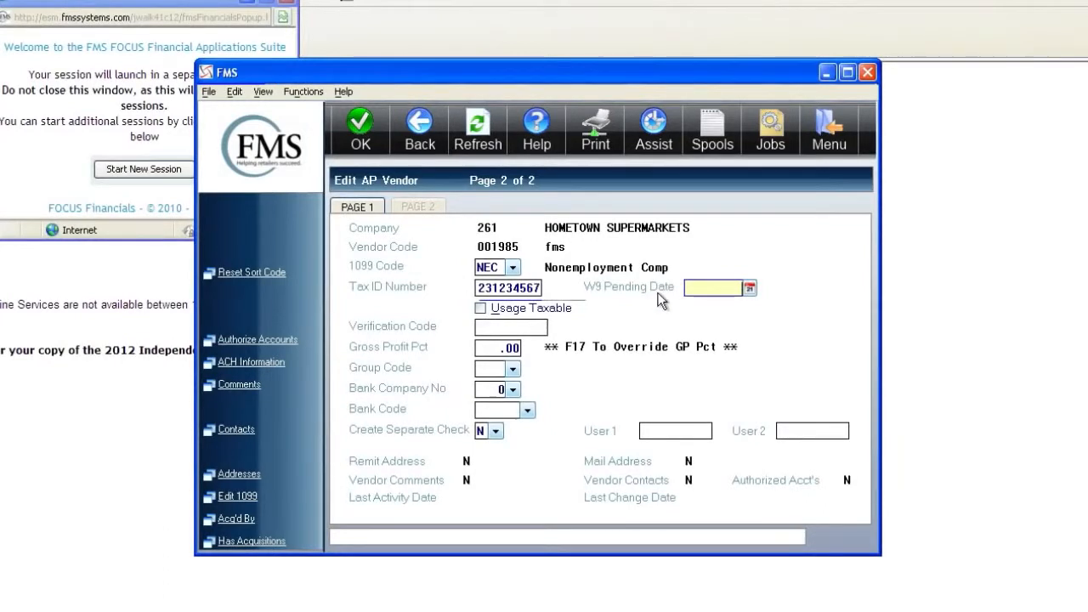
# - Set the W9 pending date to 12/29/12 from the calendar
pyautogui.click(750, 294)
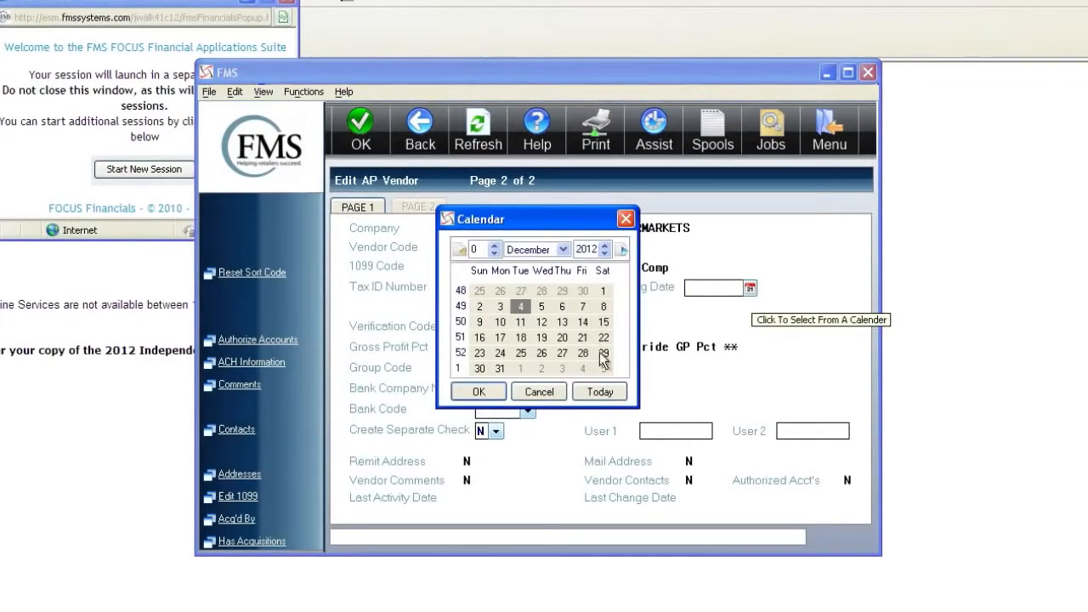
pyautogui.click(610, 355)
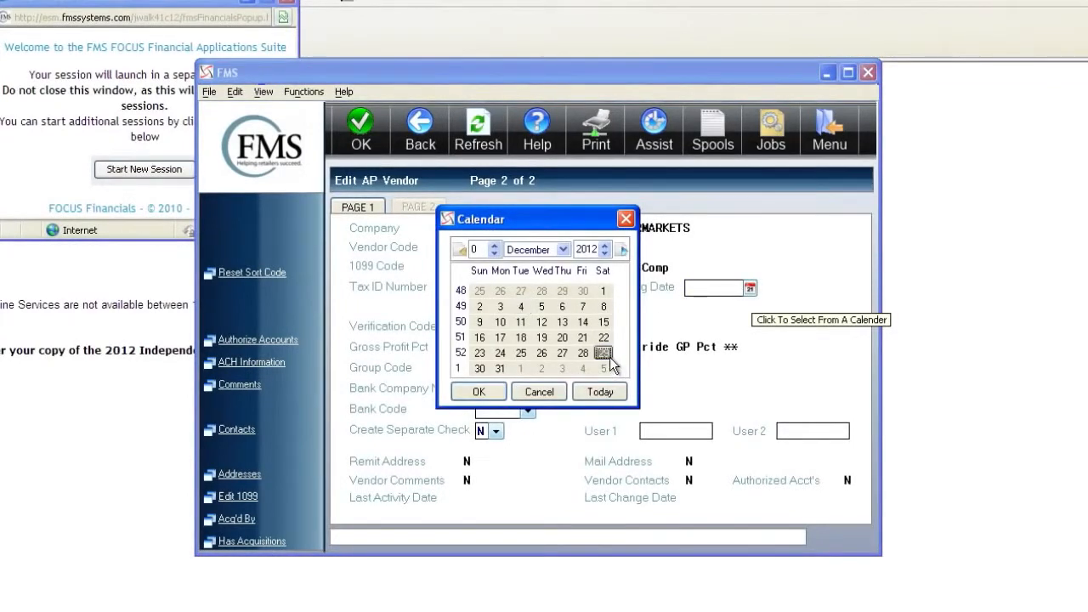
pyautogui.click(491, 393)
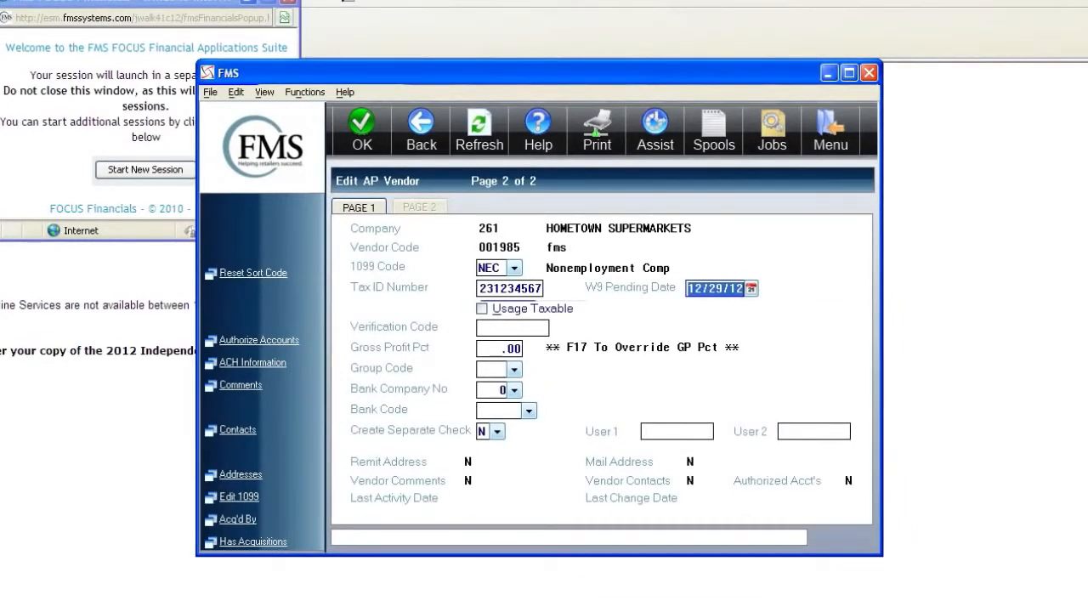
pyautogui.click(477, 329)
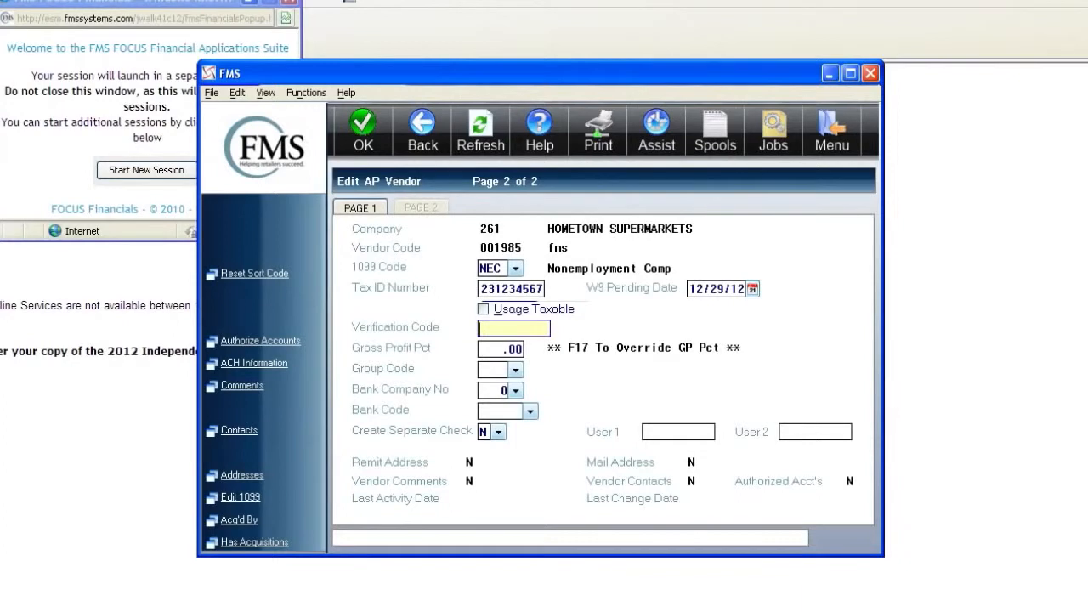
pyautogui.press('Tab')
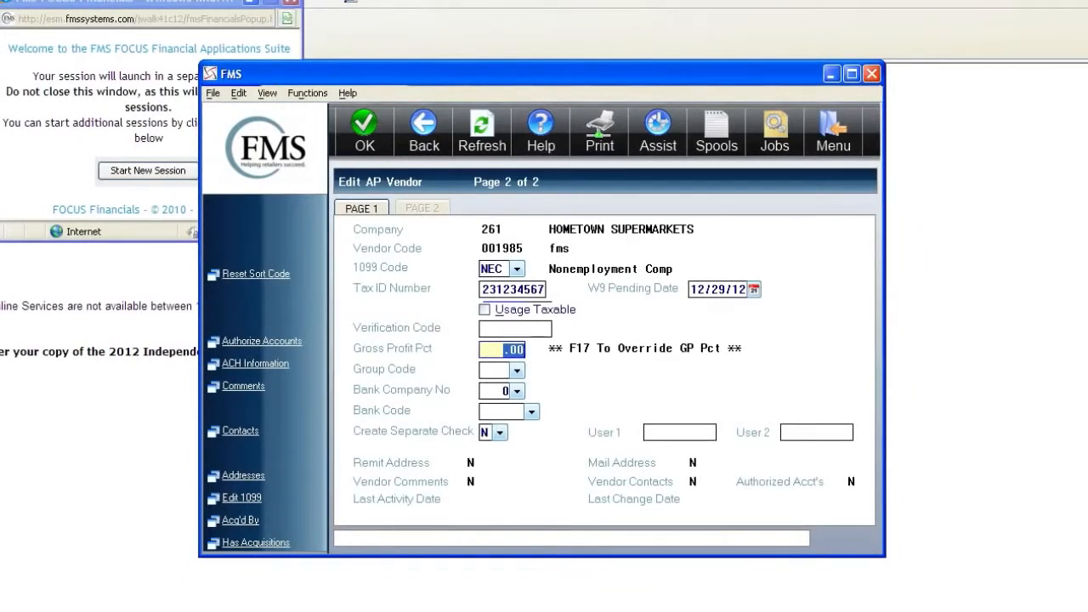
# - Leave Group Code empty and pick bank company 261, bank code WILMIN (Wilmington Trust)
pyautogui.click(516, 371)
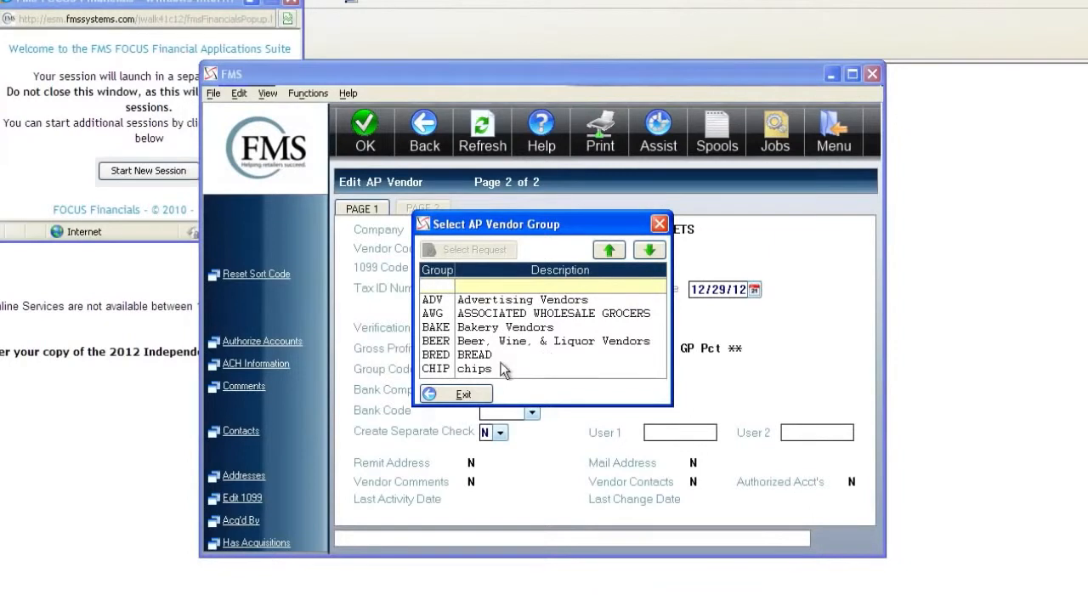
pyautogui.click(467, 393)
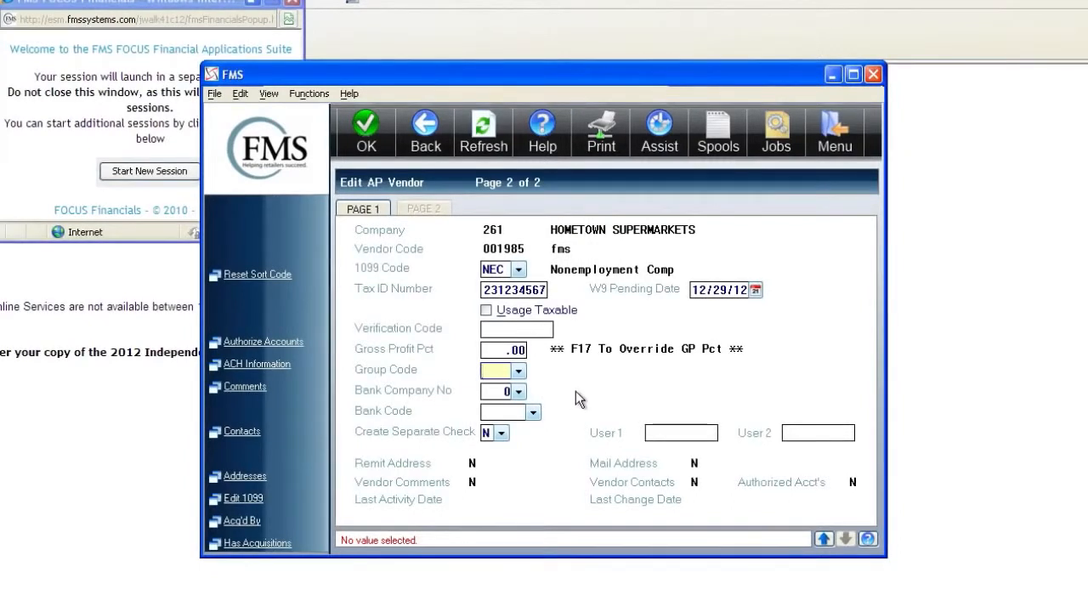
pyautogui.click(516, 392)
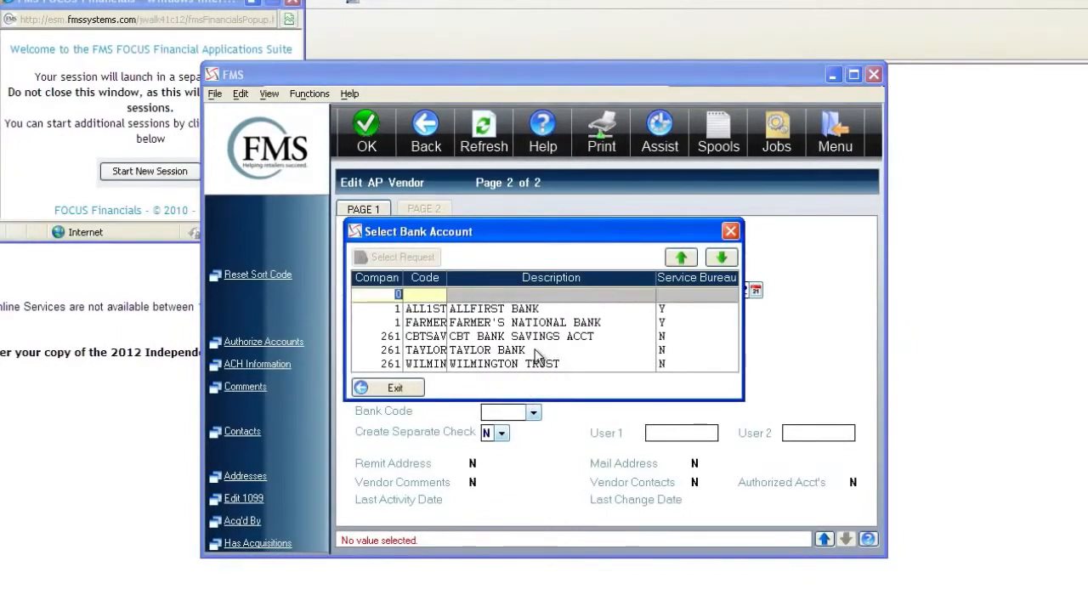
pyautogui.doubleClick(537, 364)
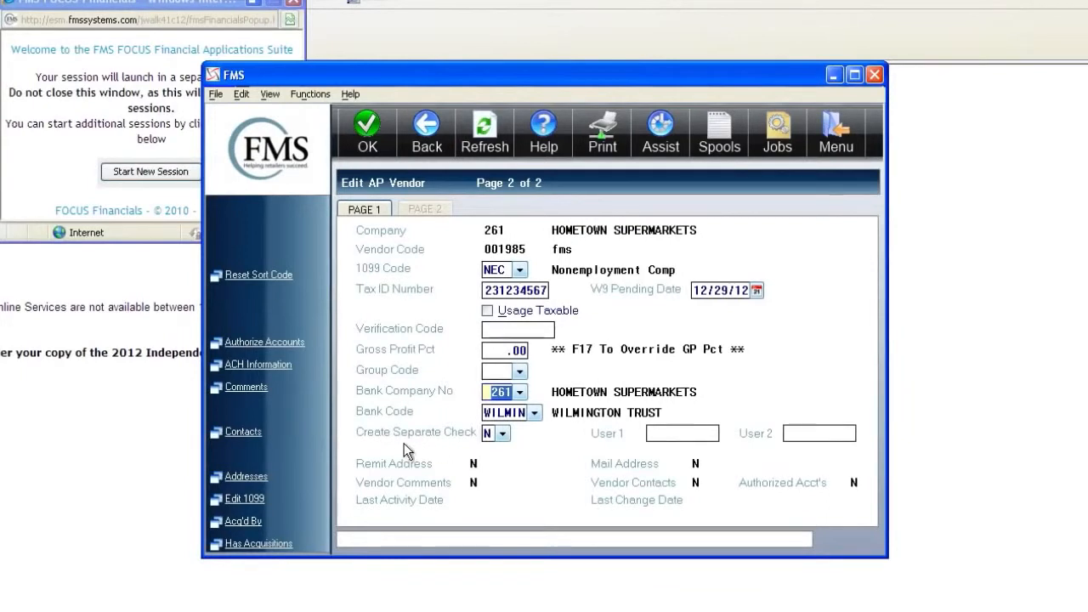
# - Set Create Separate Check to Y and submit the vendor record for saving
pyautogui.click(500, 438)
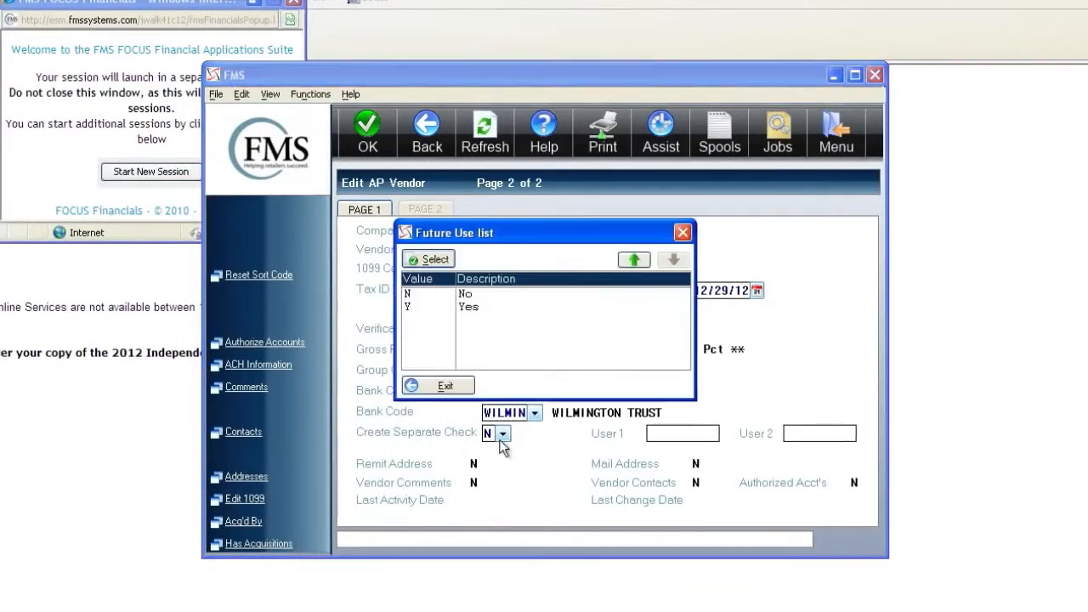
pyautogui.doubleClick(475, 311)
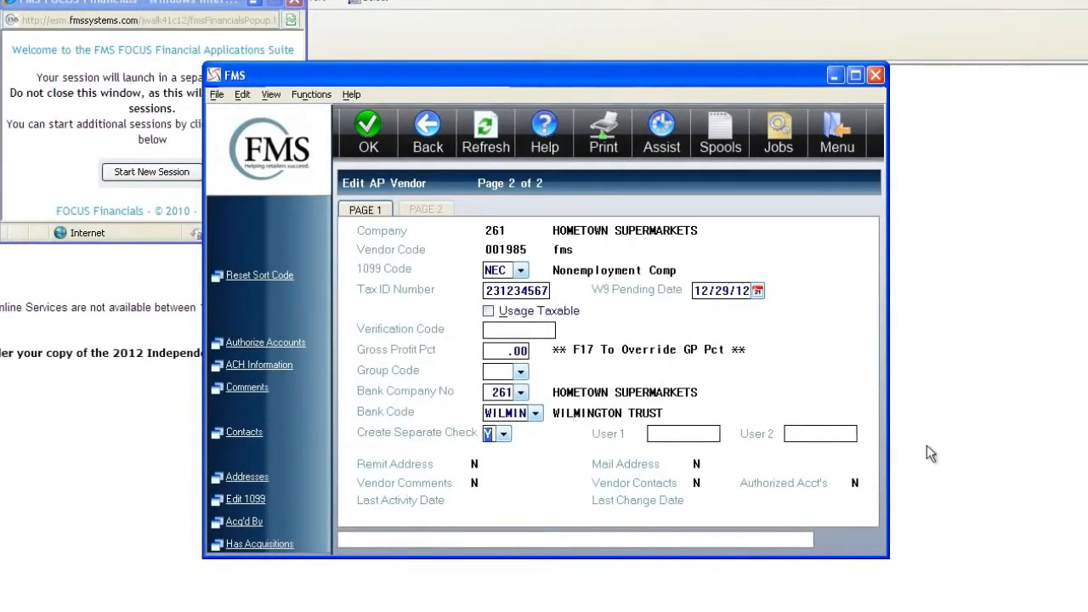
pyautogui.press('Tab')
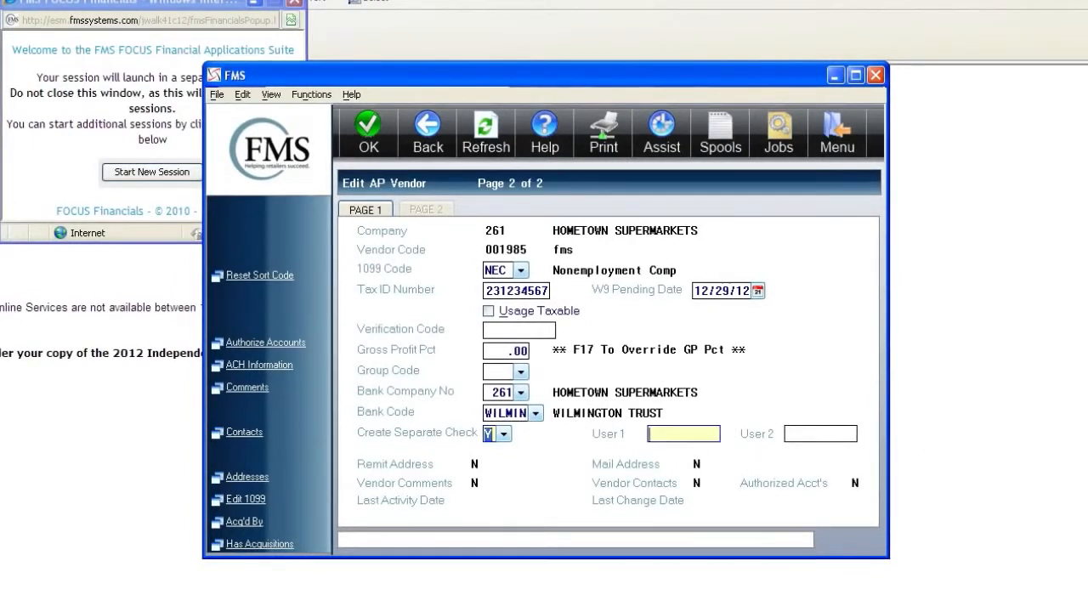
pyautogui.press('Tab')
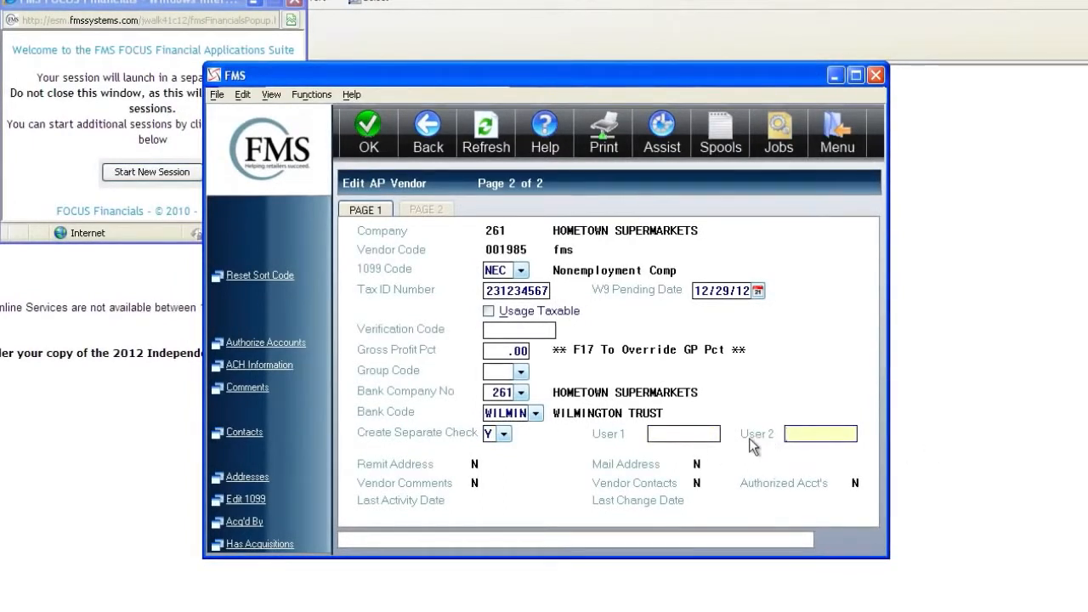
pyautogui.click(683, 434)
pyautogui.press('Tab')
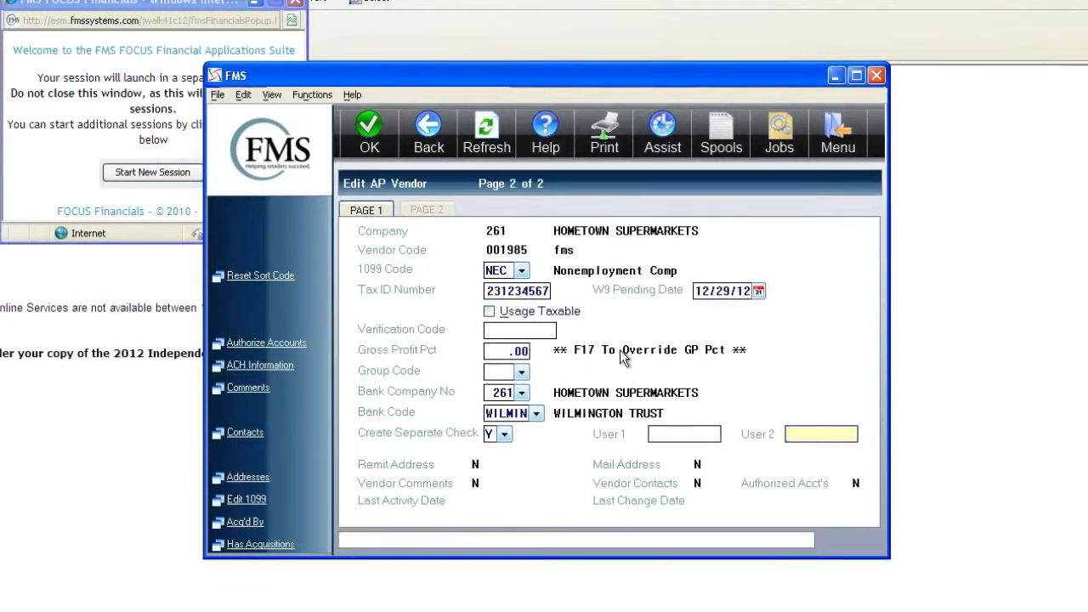
pyautogui.press('Return')
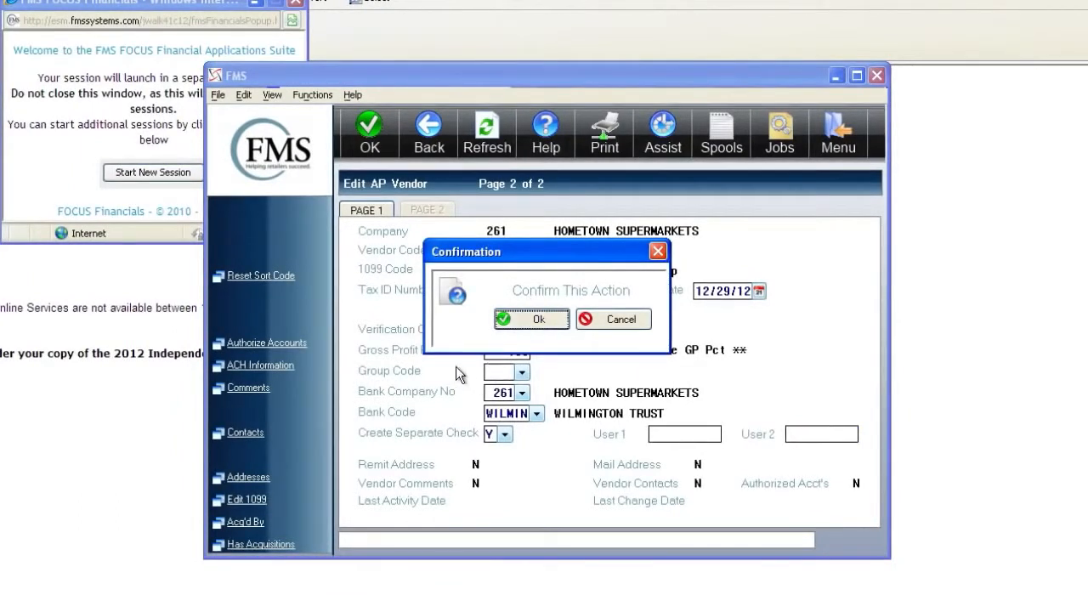
# - Cancel the save, change Create Separate Check to N, then save and accept DSD number 12124
pyautogui.click(613, 323)
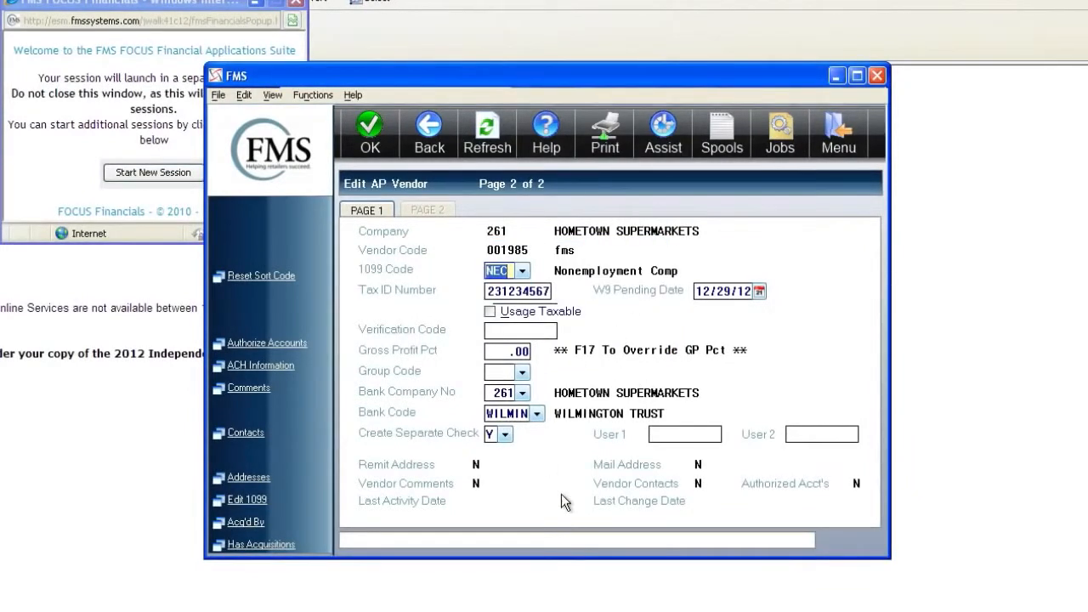
pyautogui.click(506, 435)
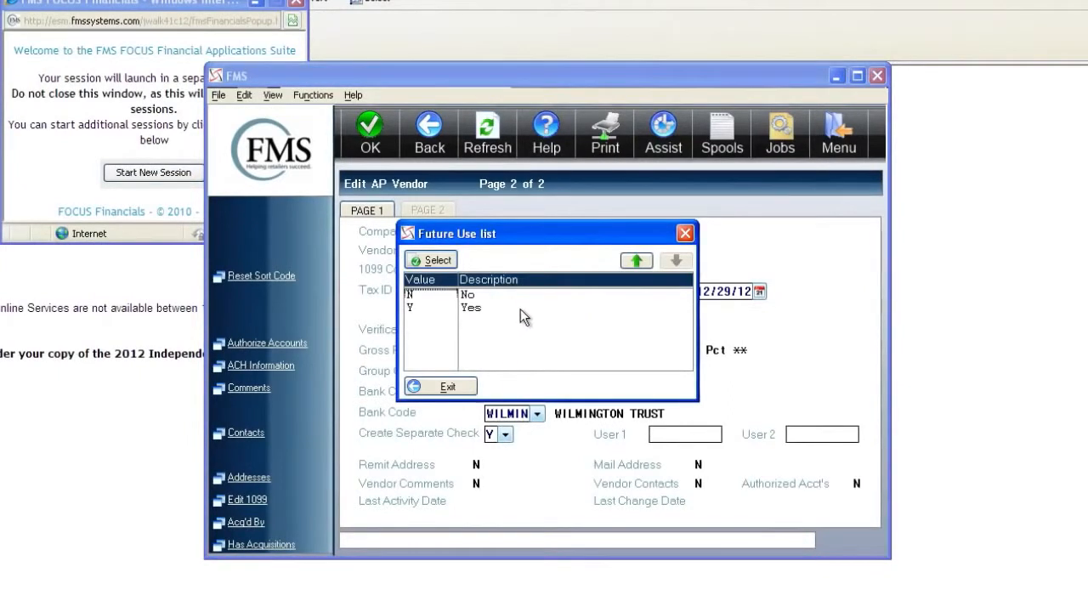
pyautogui.doubleClick(473, 297)
pyautogui.press('Return')
pyautogui.click(521, 321)
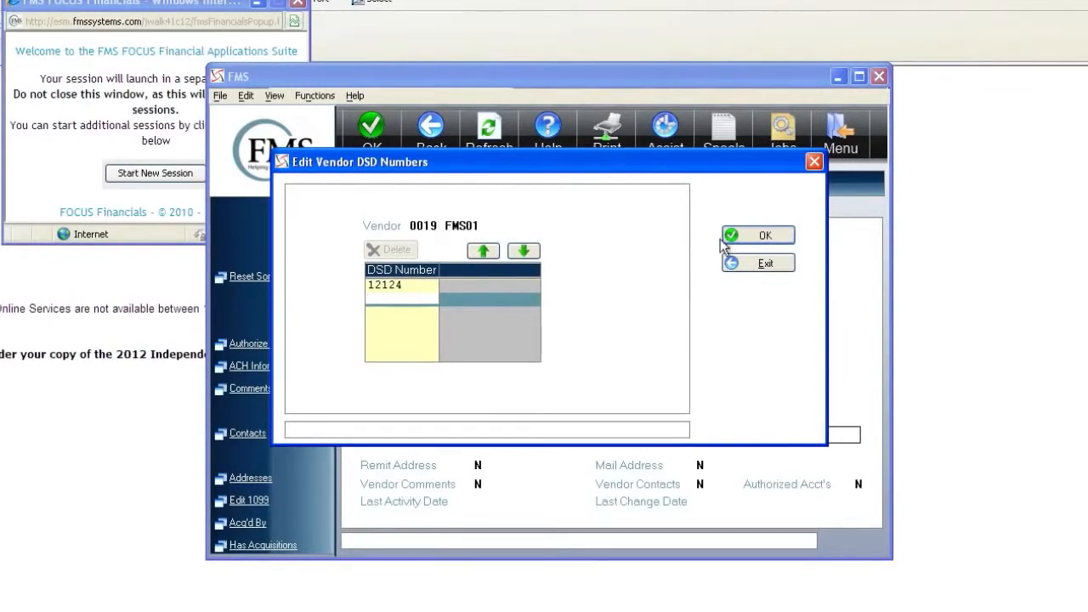
pyautogui.click(755, 238)
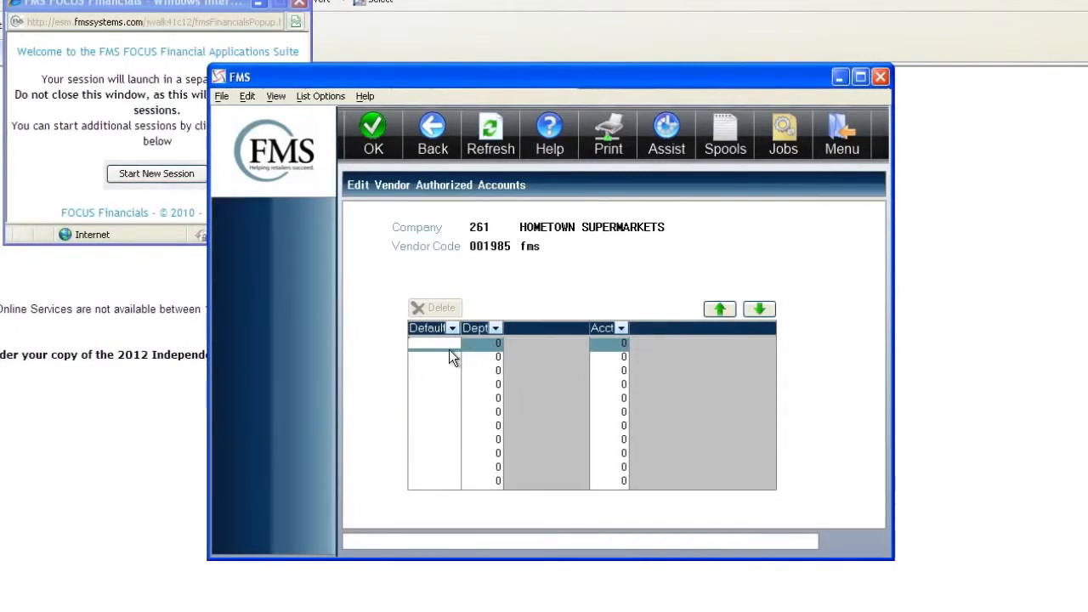
# - Add default authorized account 4310 for department 100 and confirm saving it
pyautogui.write('Y')
pyautogui.press('Tab')
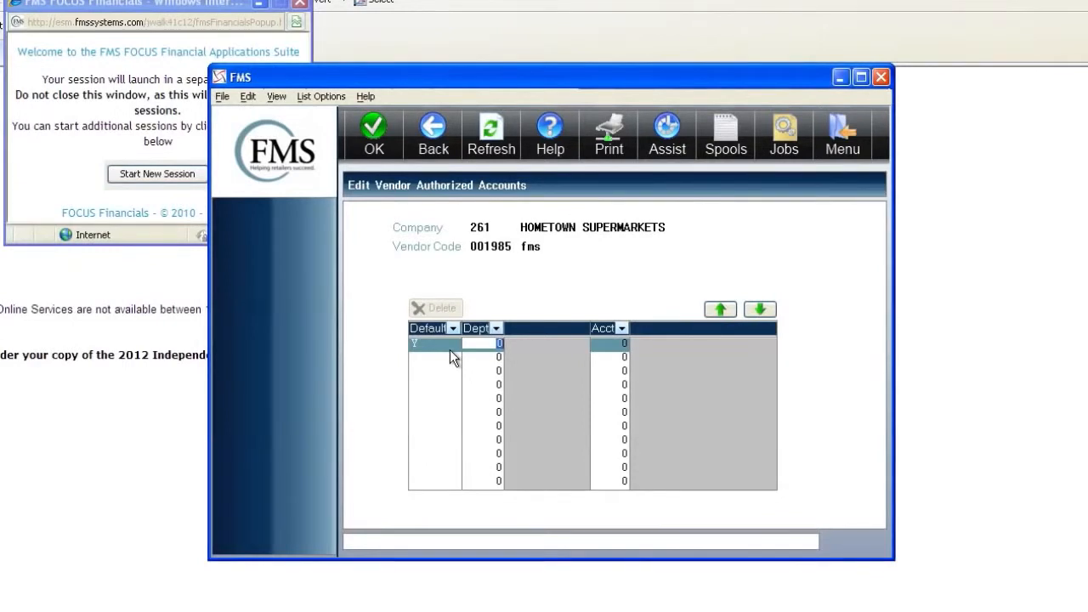
pyautogui.write('100')
pyautogui.press('Tab')
pyautogui.write('431')
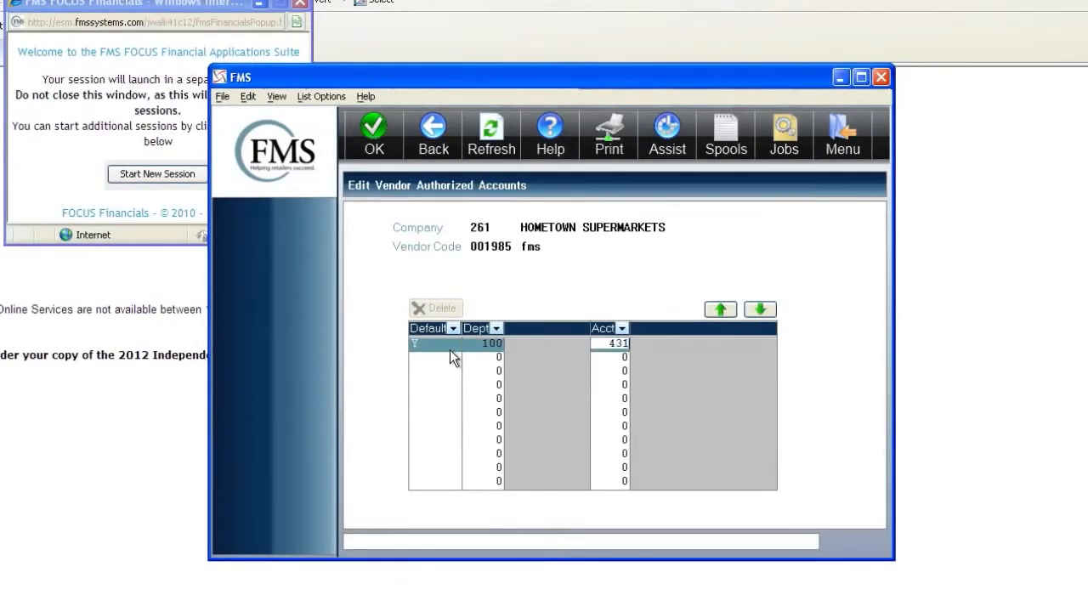
pyautogui.write('0')
pyautogui.press('Tab')
pyautogui.press('Return')
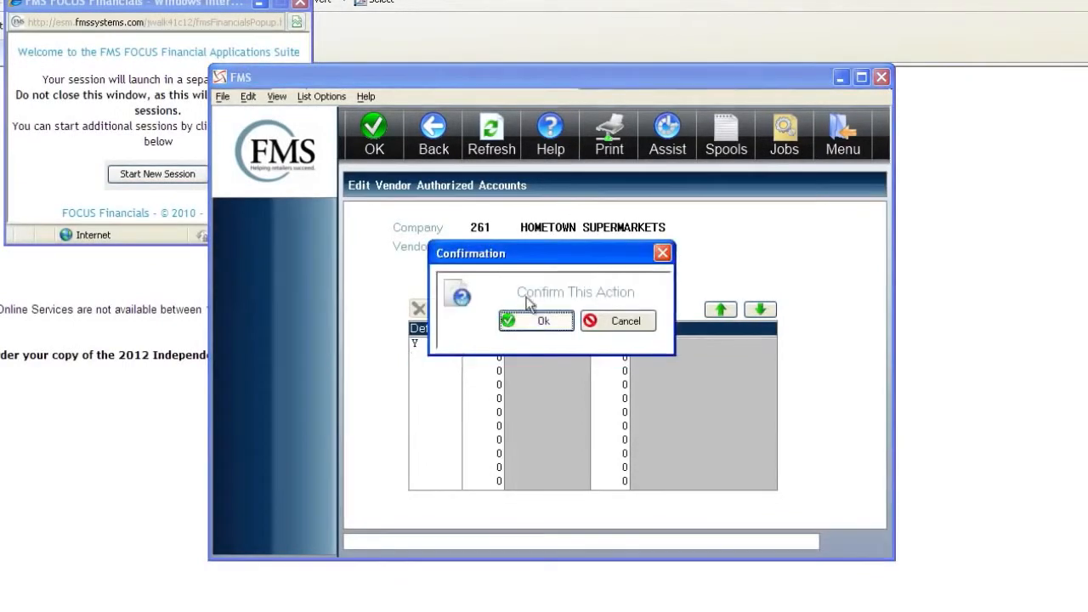
pyautogui.click(634, 320)
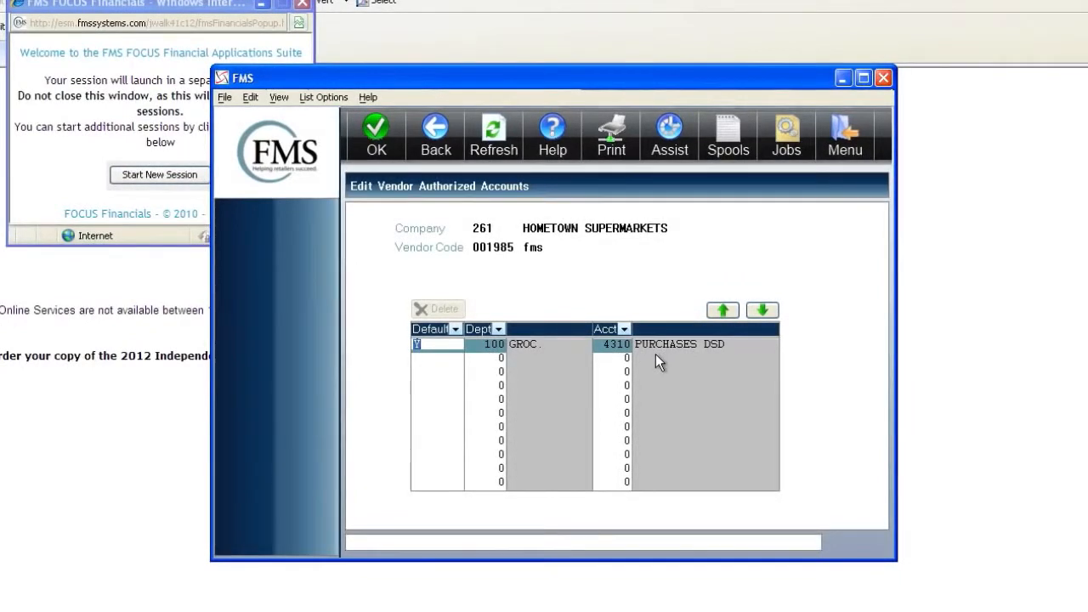
pyautogui.press('Return')
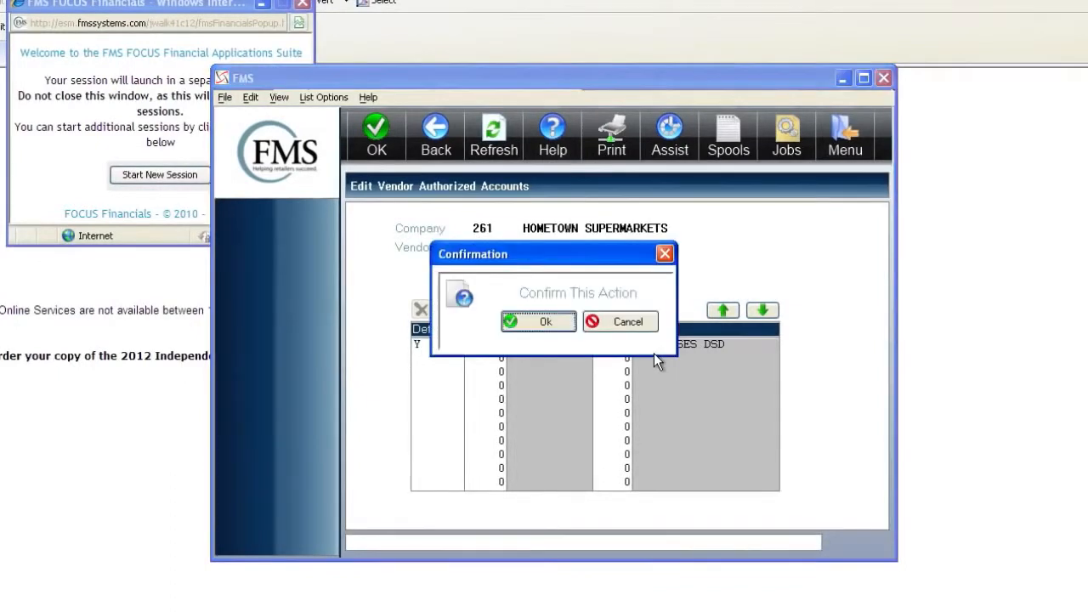
pyautogui.click(547, 323)
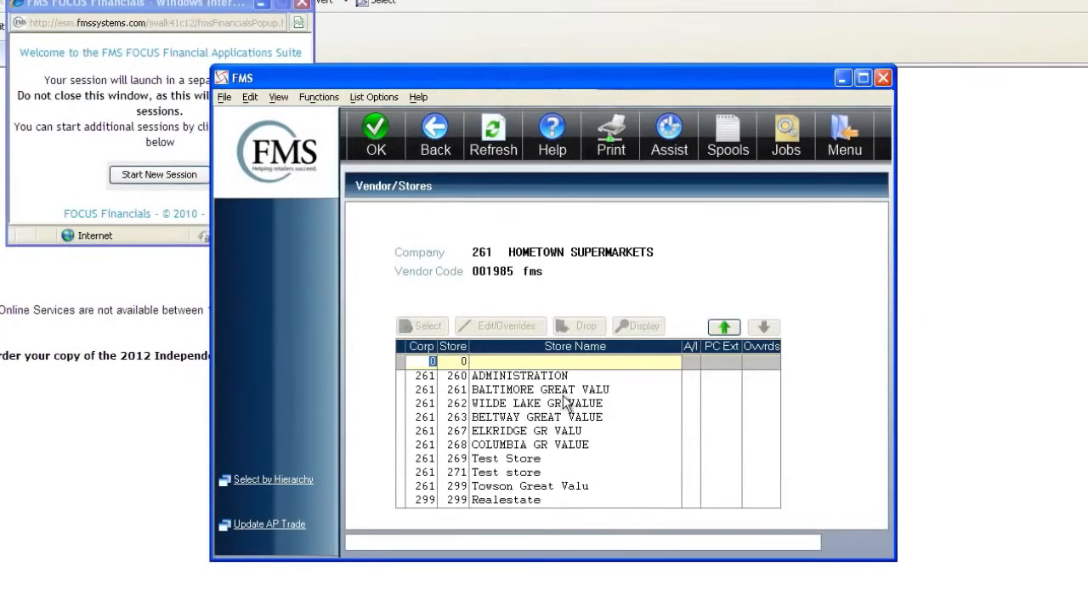
# - Attach Baltimore, Wilde Lake, Elkridge and Columbia stores (261, 262, 267, 268) to vendor fms
pyautogui.click(561, 396)
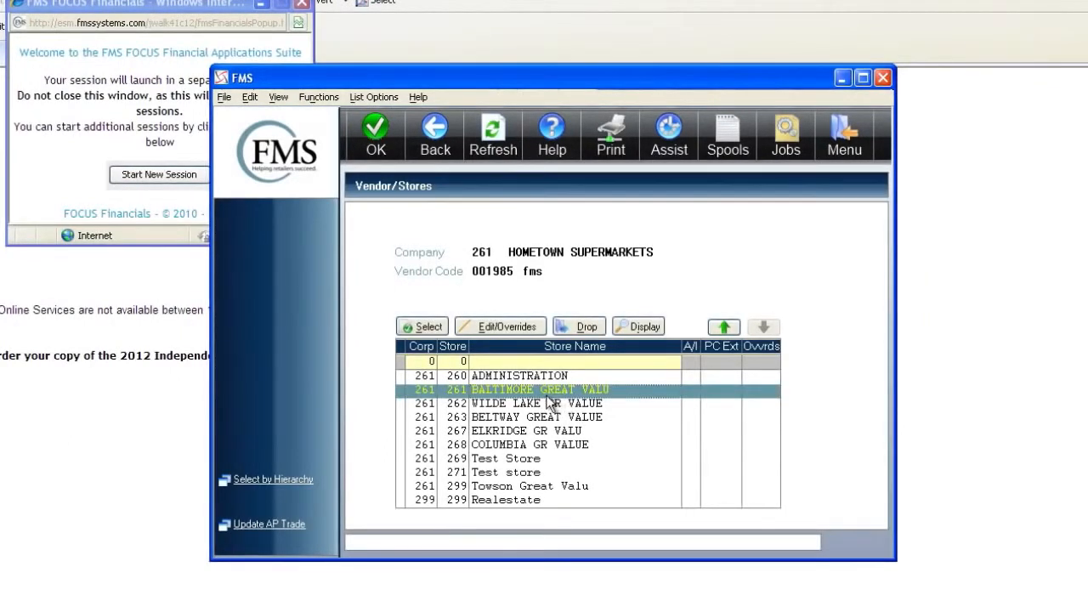
pyautogui.click(429, 327)
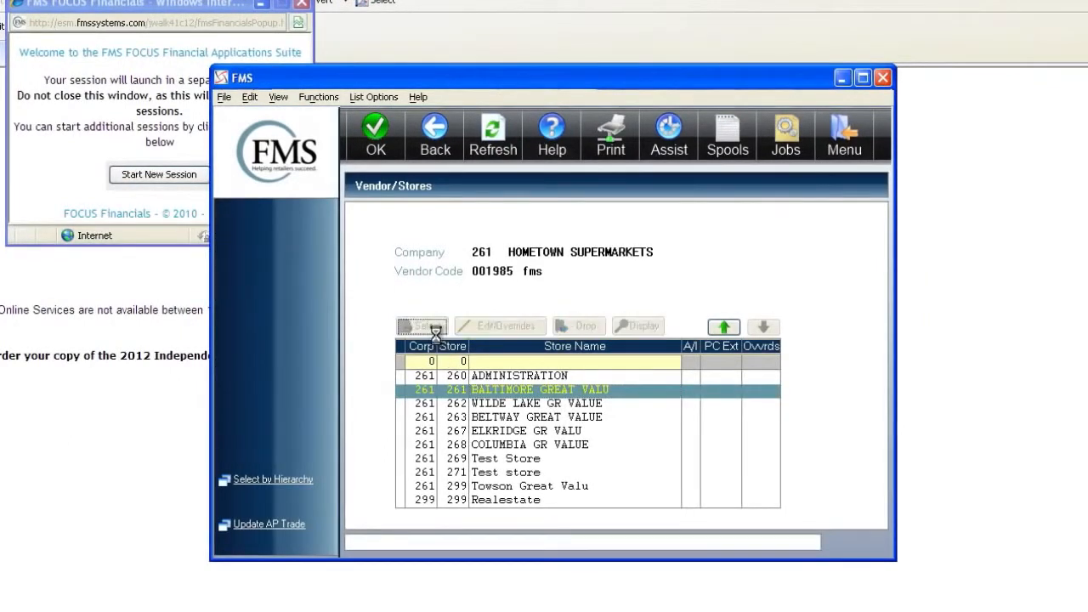
pyautogui.doubleClick(554, 404)
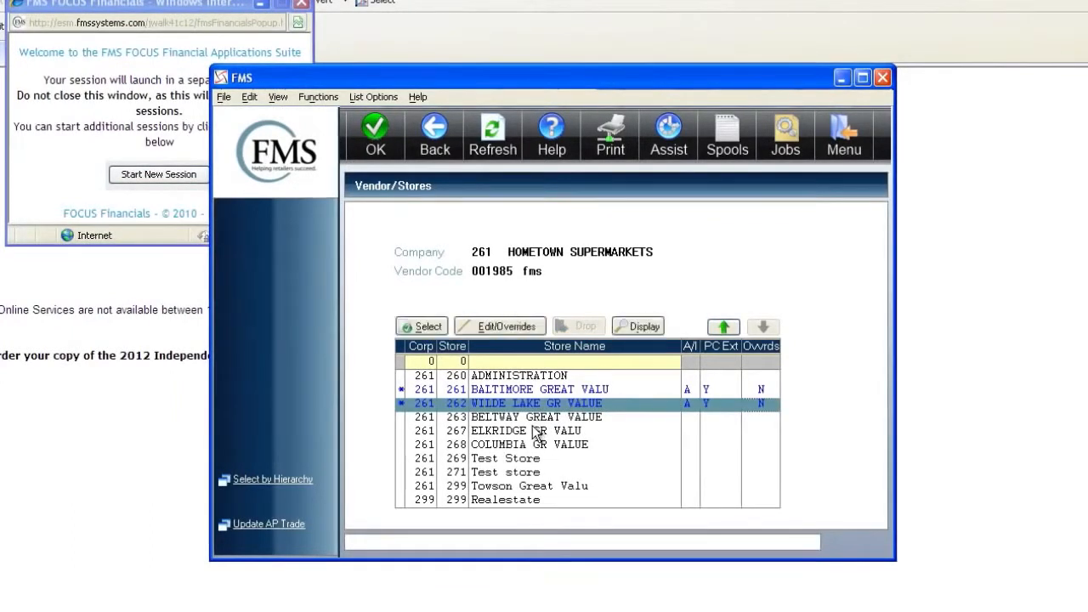
pyautogui.doubleClick(537, 432)
pyautogui.doubleClick(524, 445)
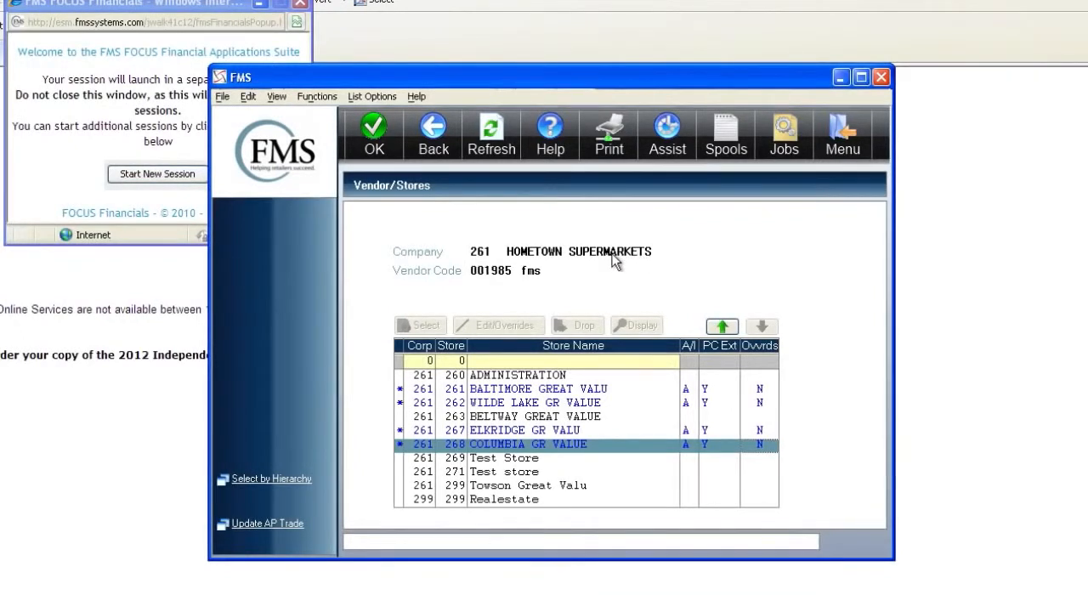
pyautogui.click(434, 136)
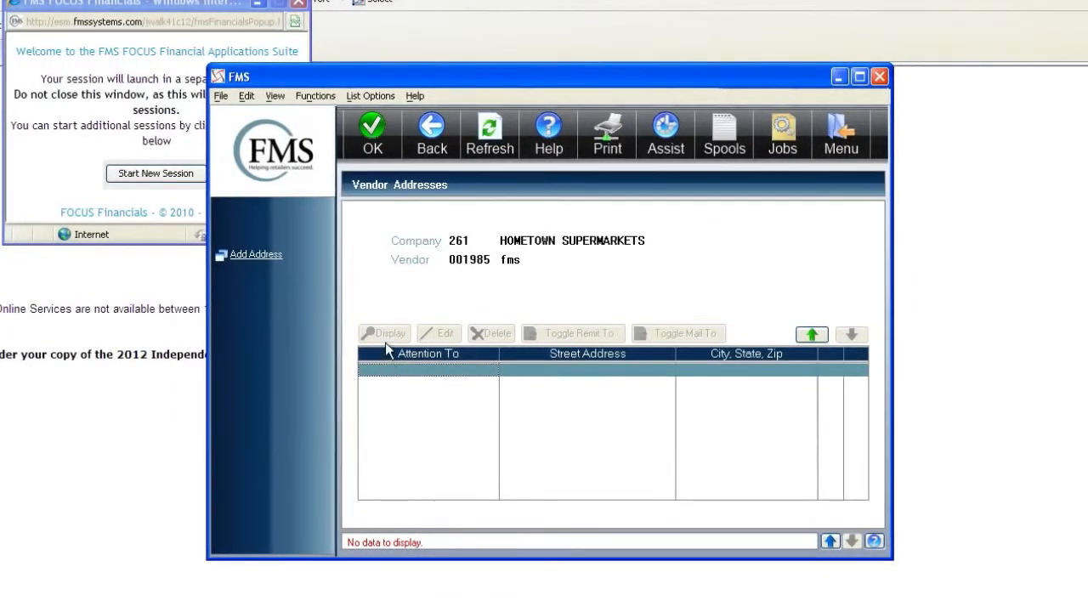
# - Skip adding a vendor address and continue to the vendor comments
pyautogui.click(265, 256)
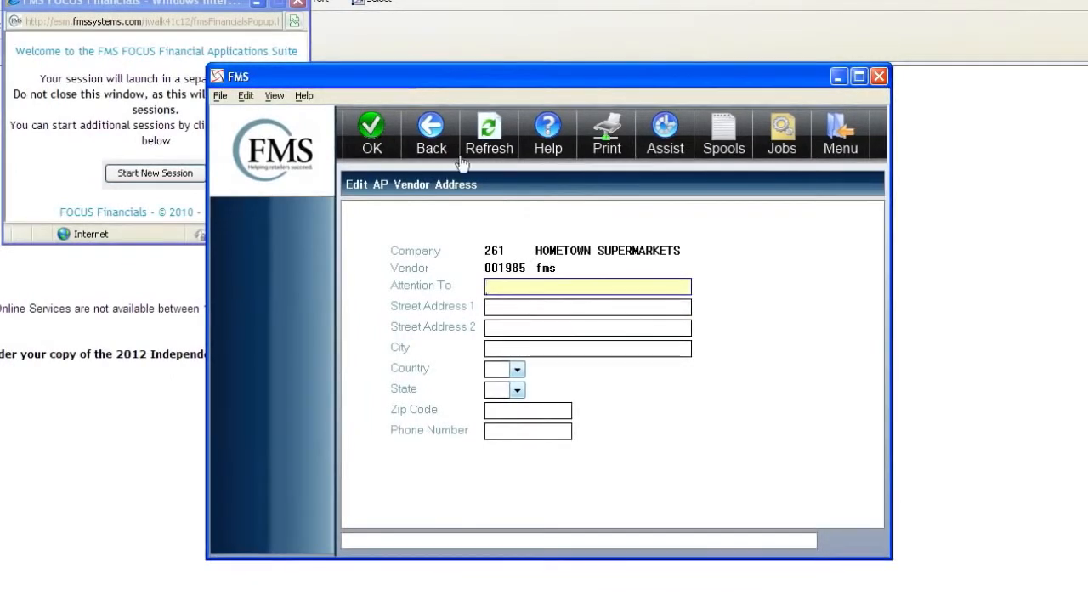
pyautogui.click(435, 136)
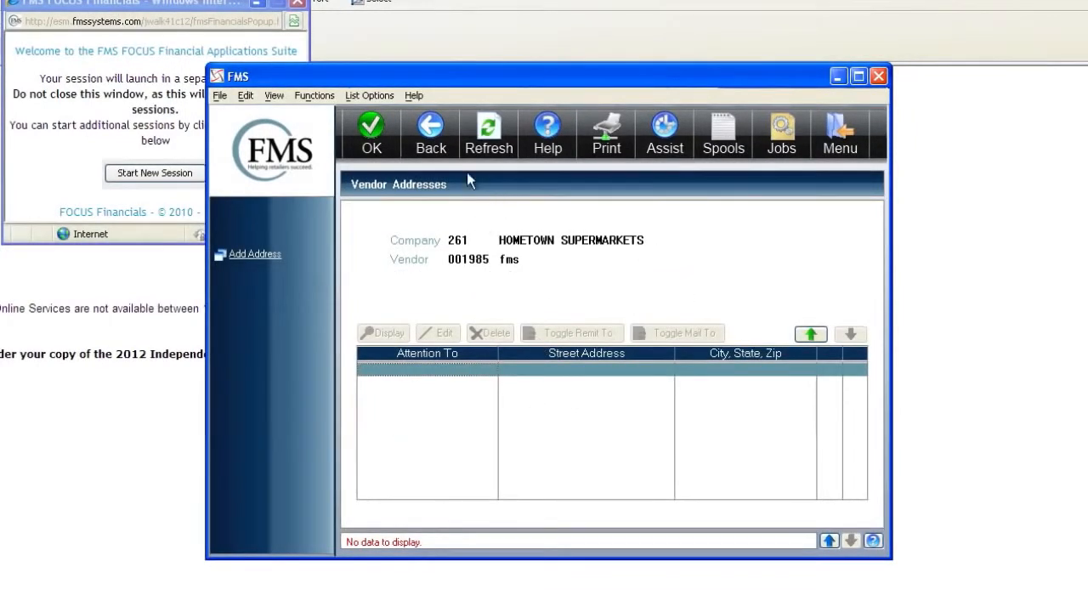
pyautogui.click(435, 133)
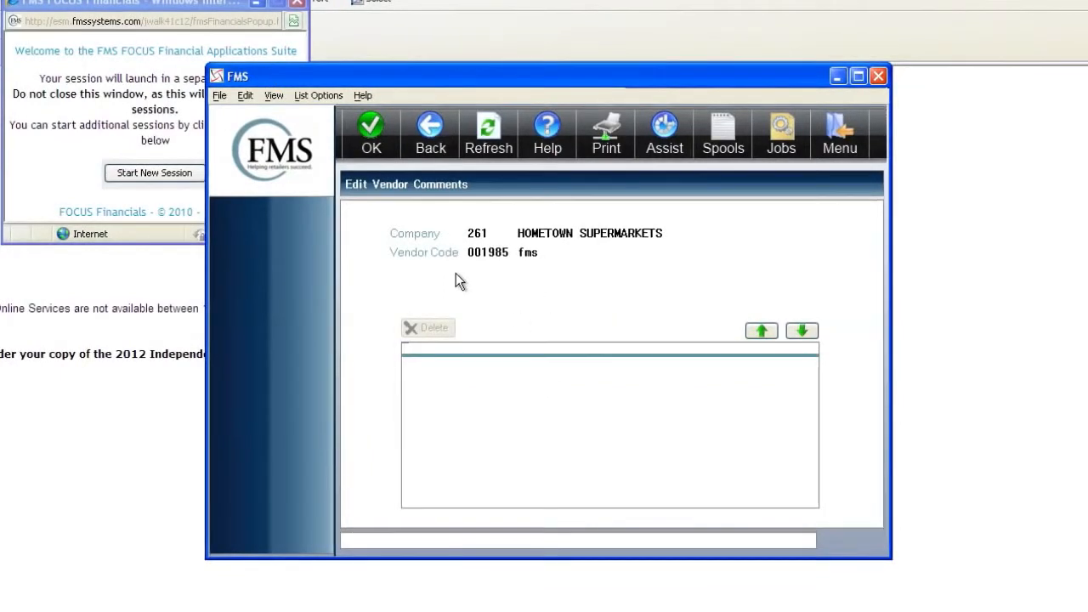
# - Add and save the vendor comment 'delivery days M & F'
pyautogui.click(461, 366)
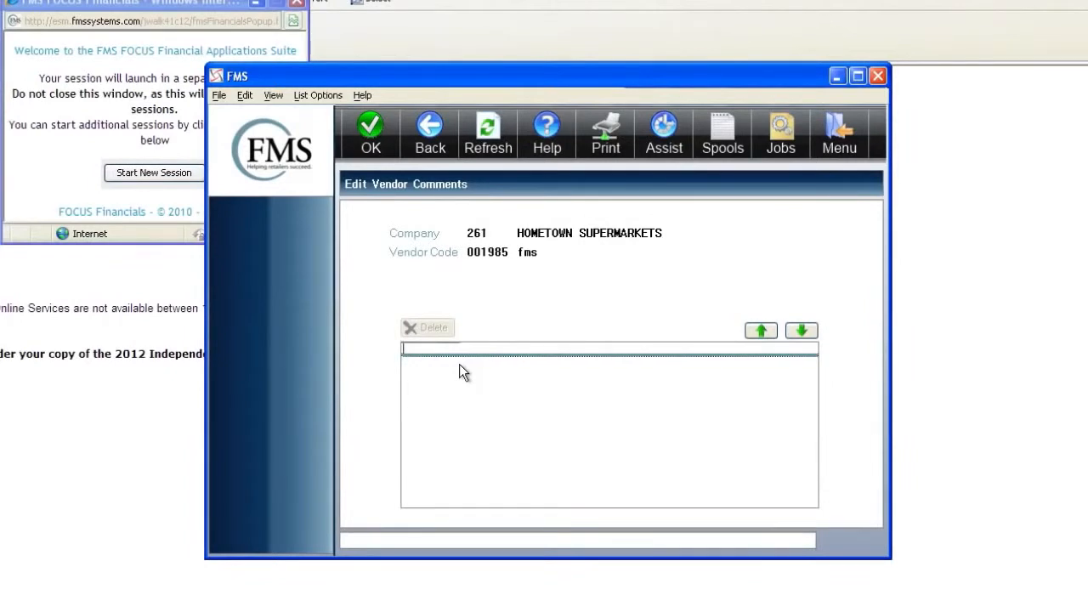
pyautogui.click(459, 364)
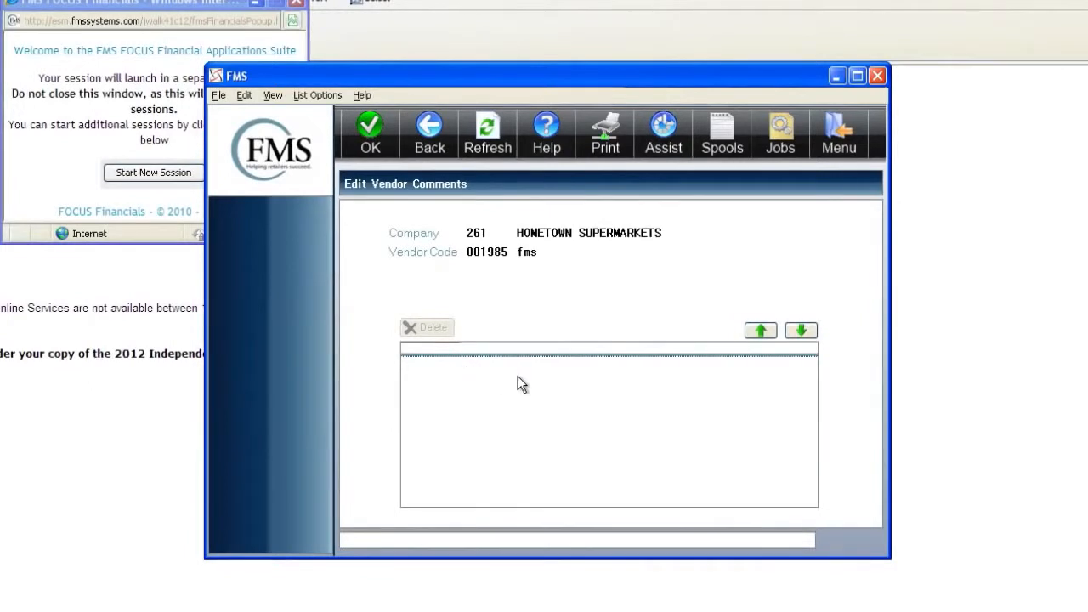
pyautogui.write('de')
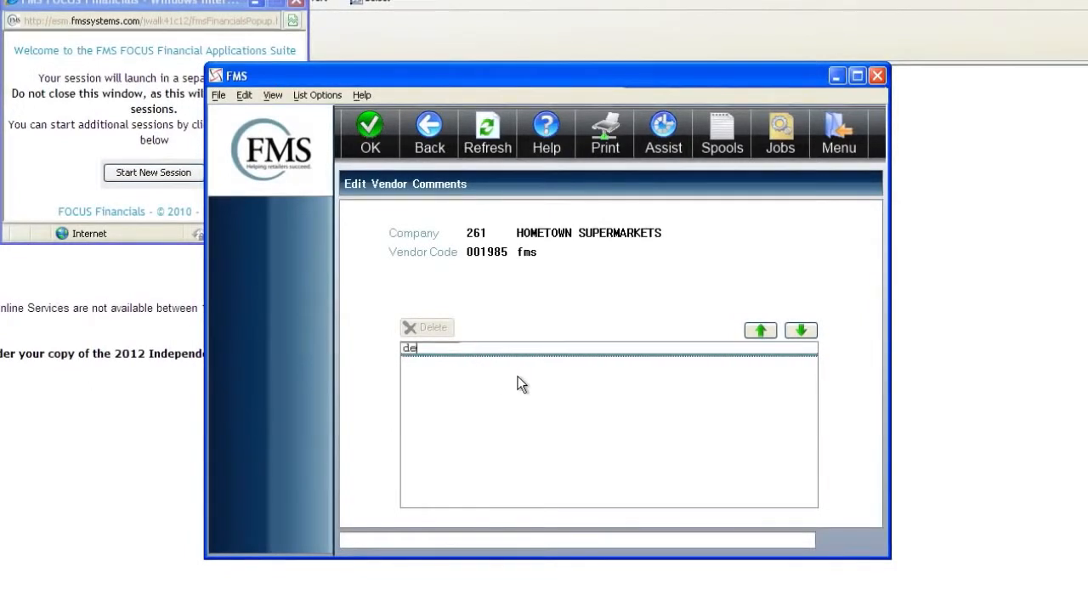
pyautogui.write('livery d')
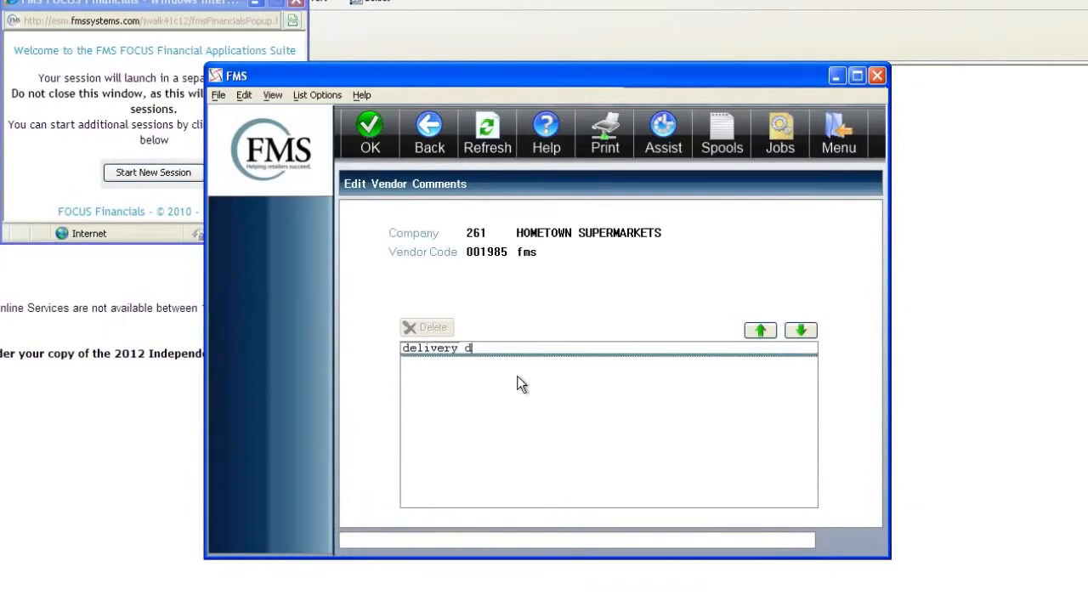
pyautogui.write('ays ')
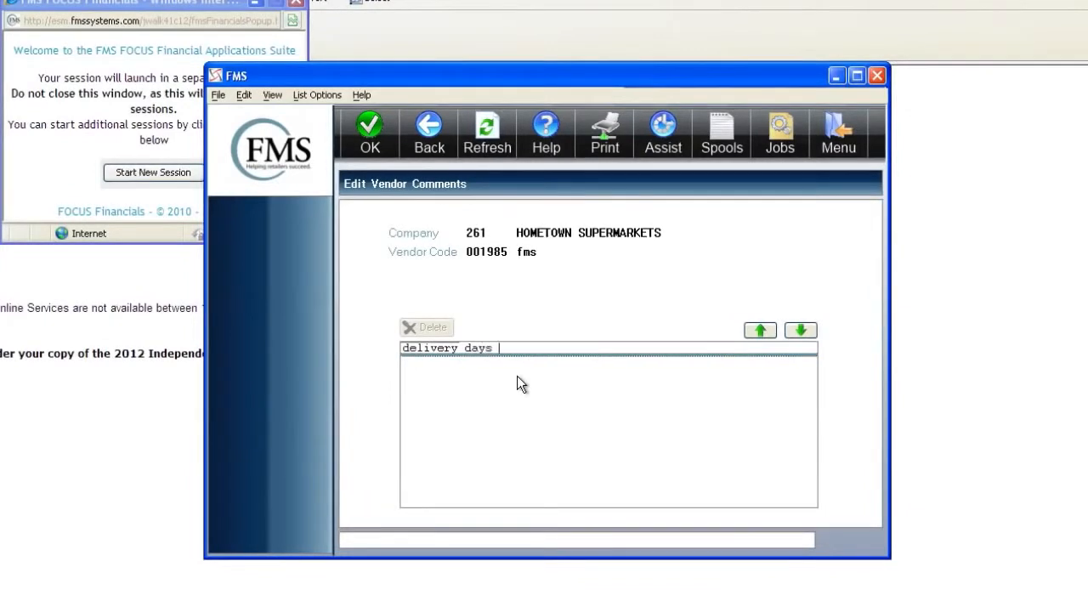
pyautogui.write('F')
pyautogui.press('Return')
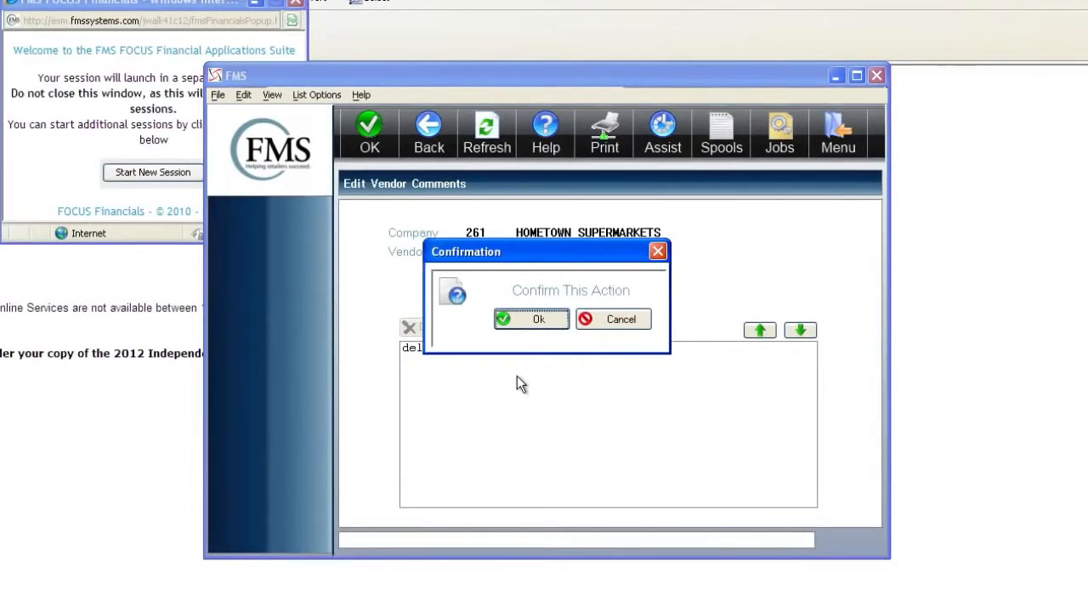
pyautogui.click(557, 321)
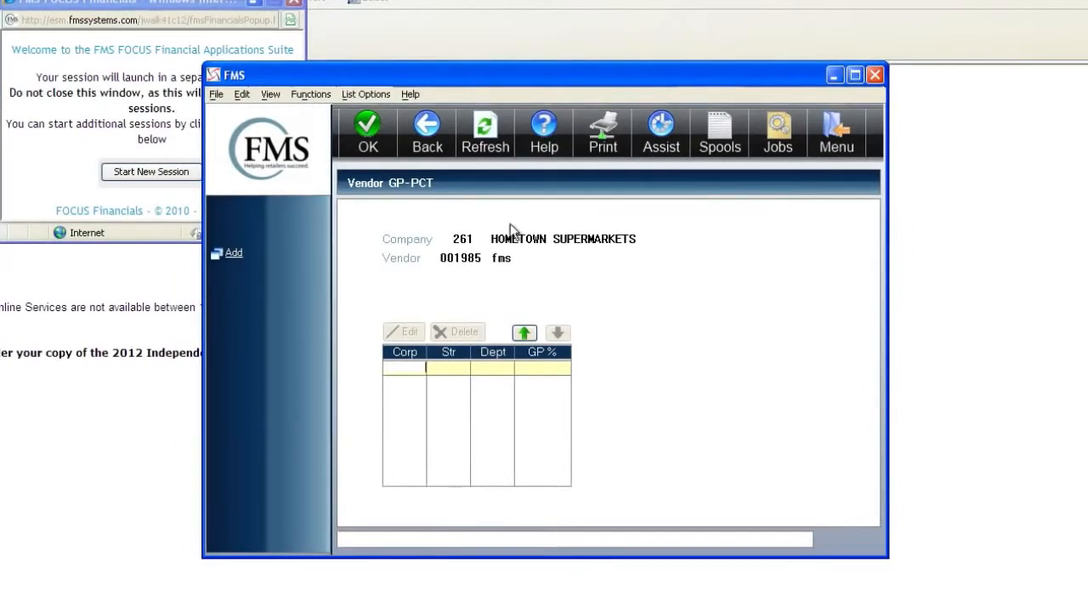
# - Skip GP percentages and start a new vendor contact with the contact's full name
pyautogui.click(422, 149)
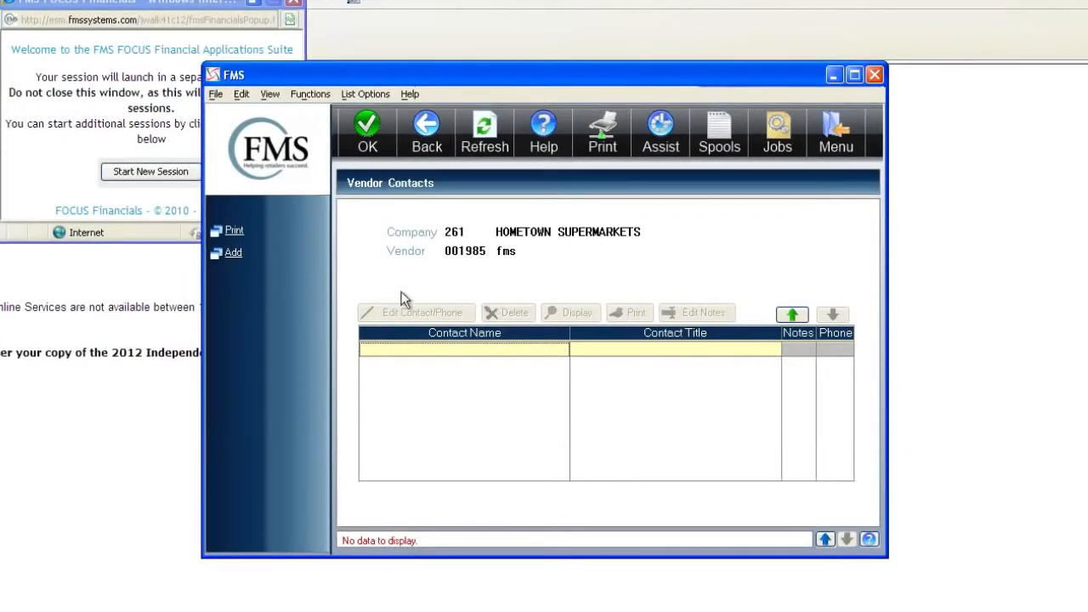
pyautogui.click(233, 253)
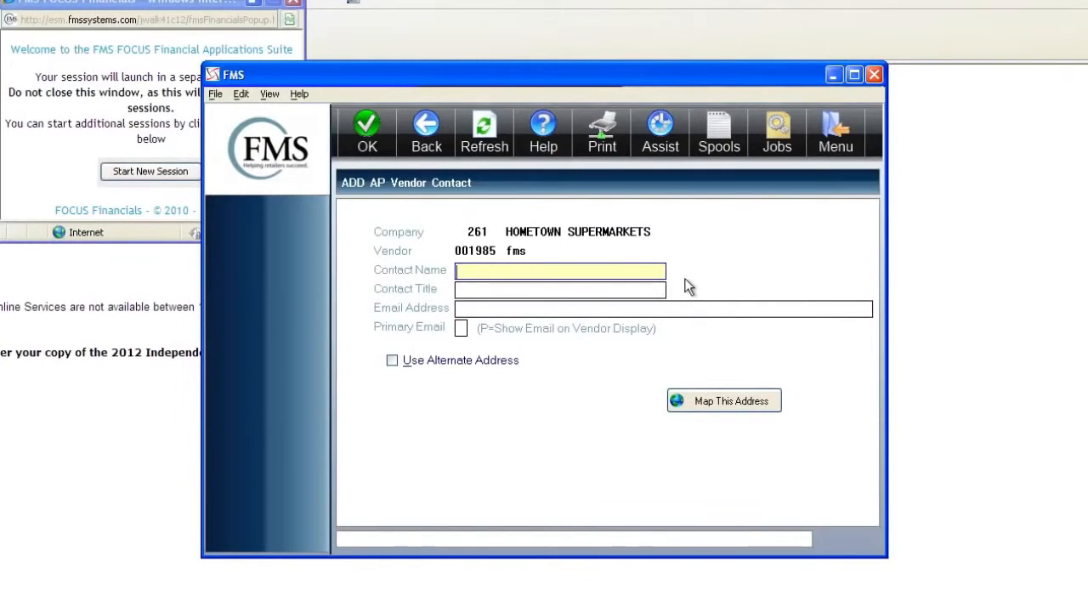
pyautogui.press('Tab')
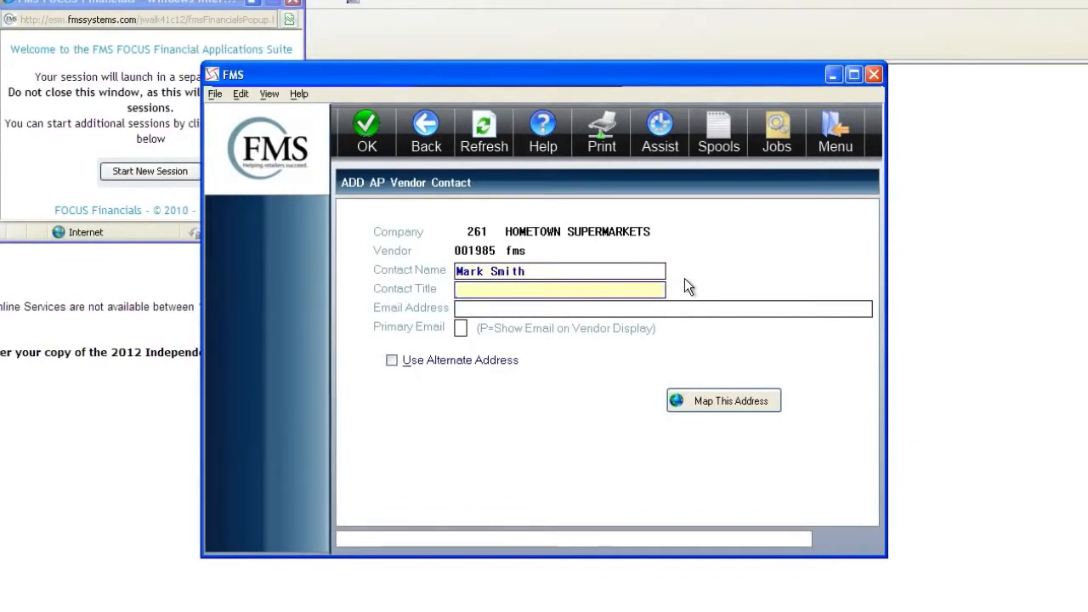
# - Give the contact the title Sales and the contact's e-mail address, and save it
pyautogui.write('Sales')
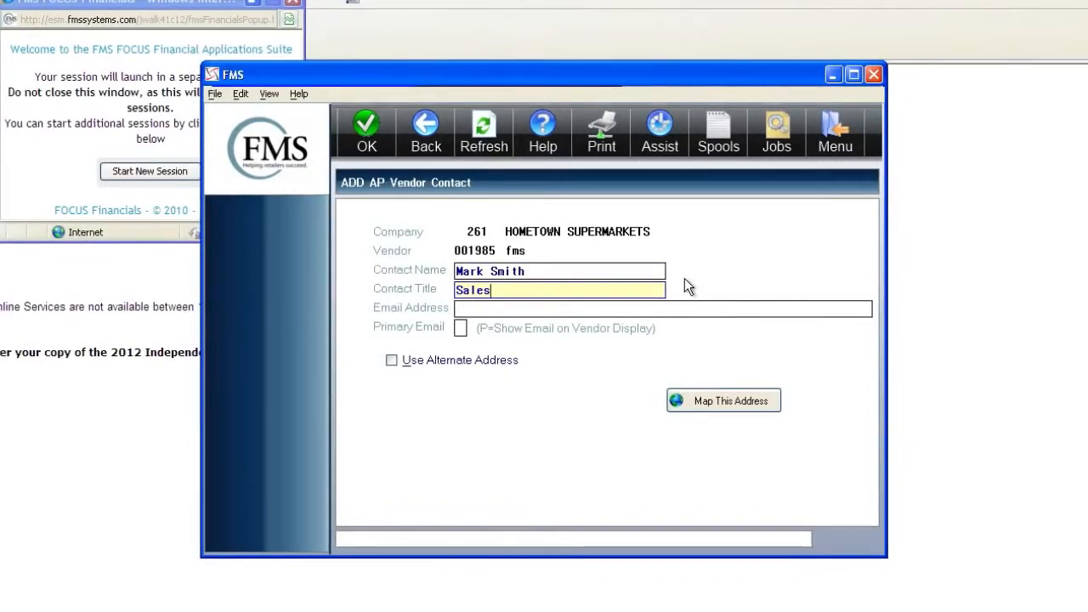
pyautogui.press('Tab')
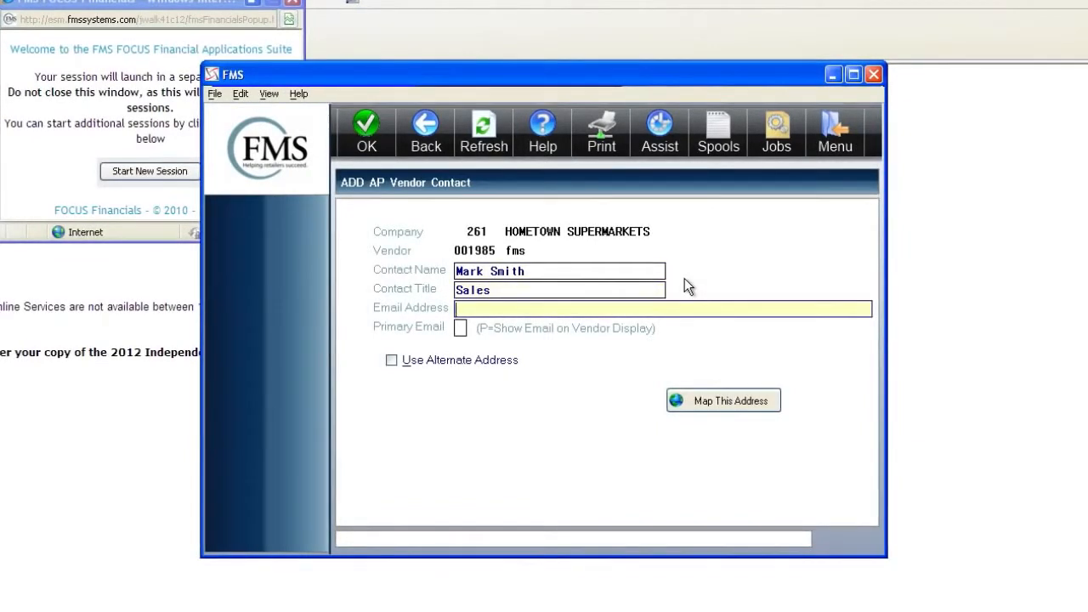
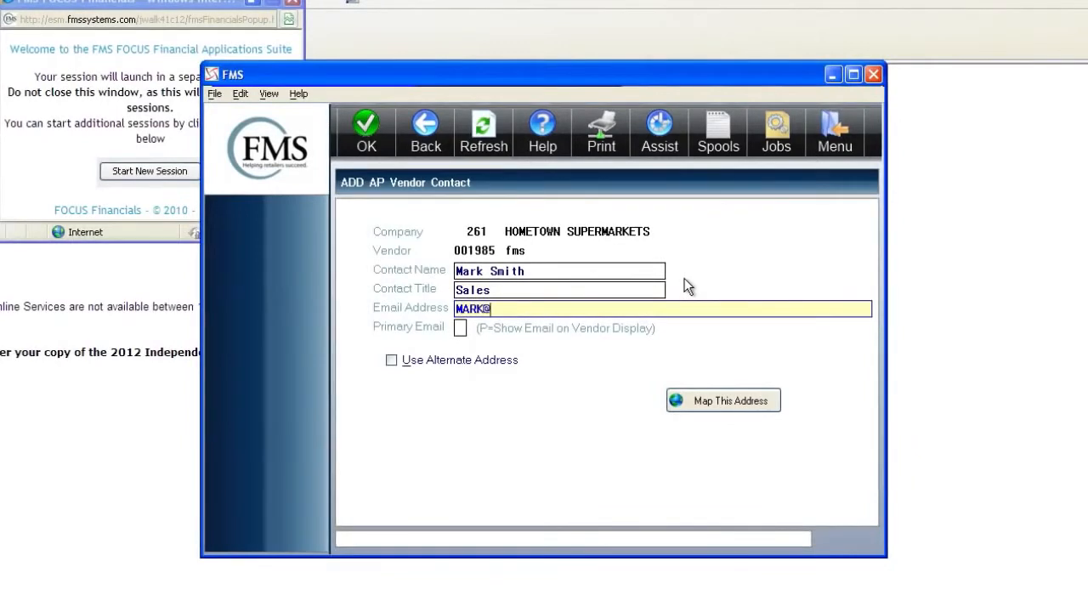
pyautogui.press('Tab')
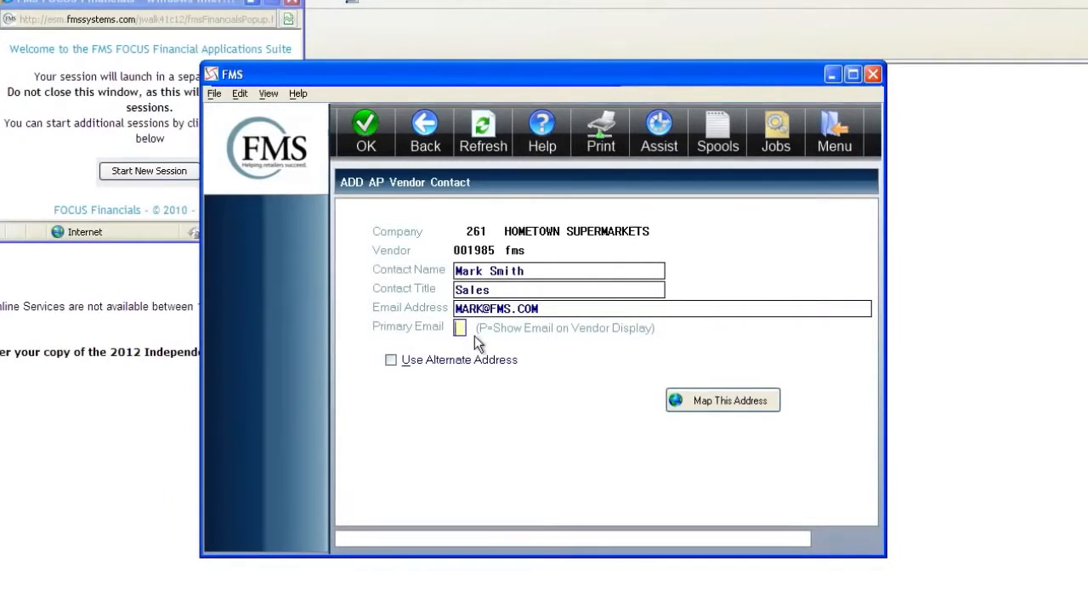
pyautogui.press('Return')
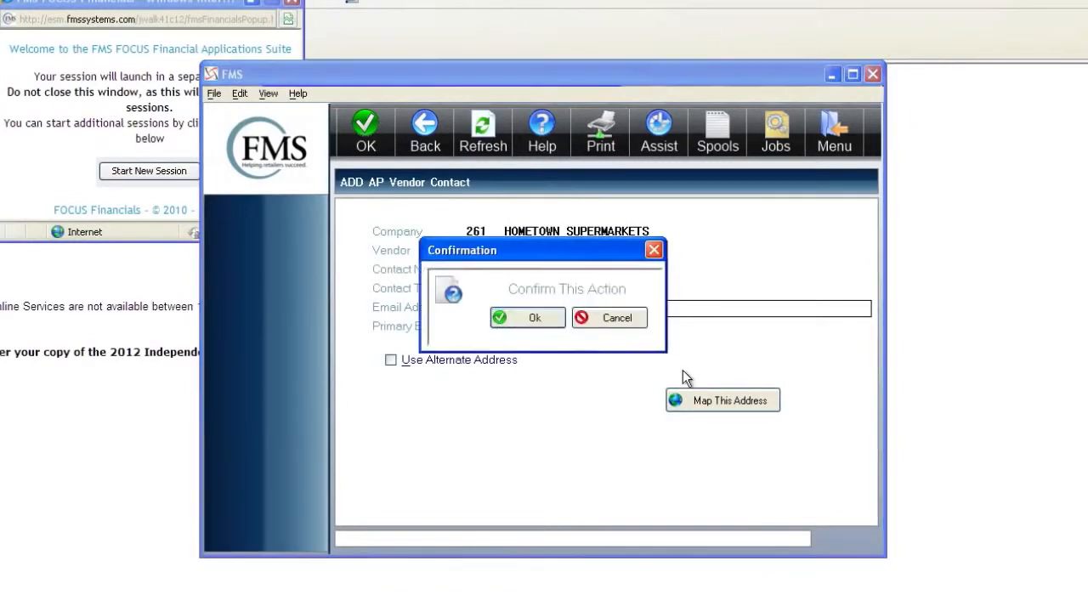
pyautogui.click(534, 320)
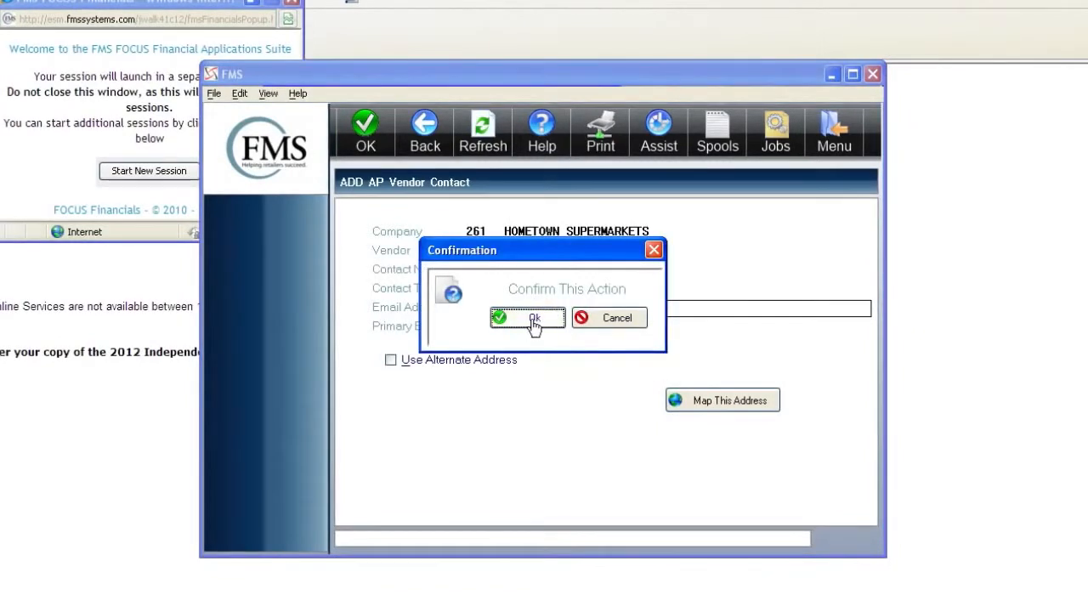
pyautogui.click(533, 321)
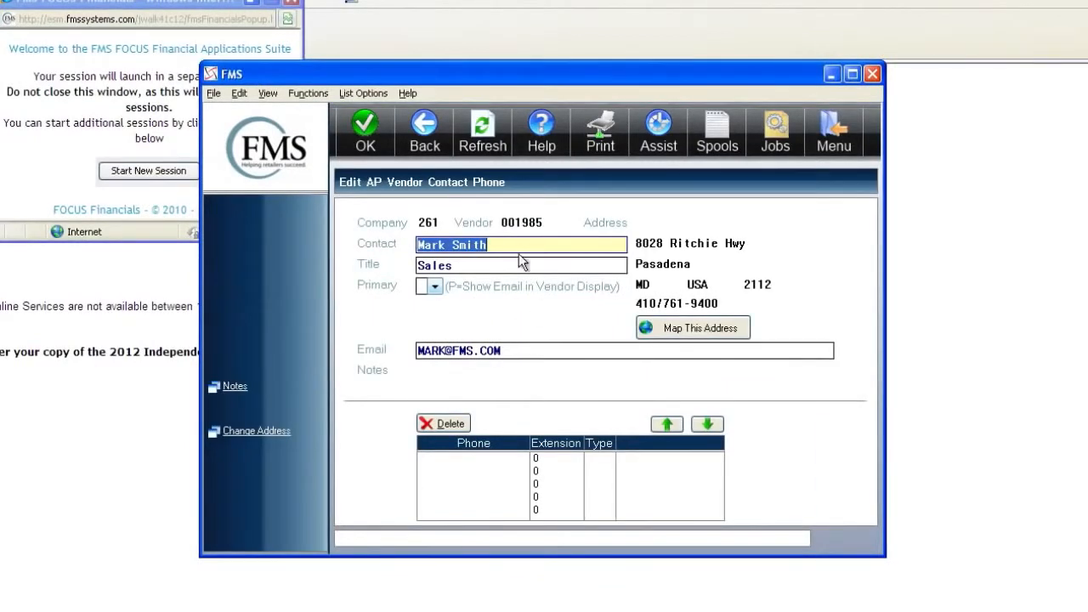
# - Save the contact's phone details and continue to the vendor ACH information
pyautogui.click(499, 469)
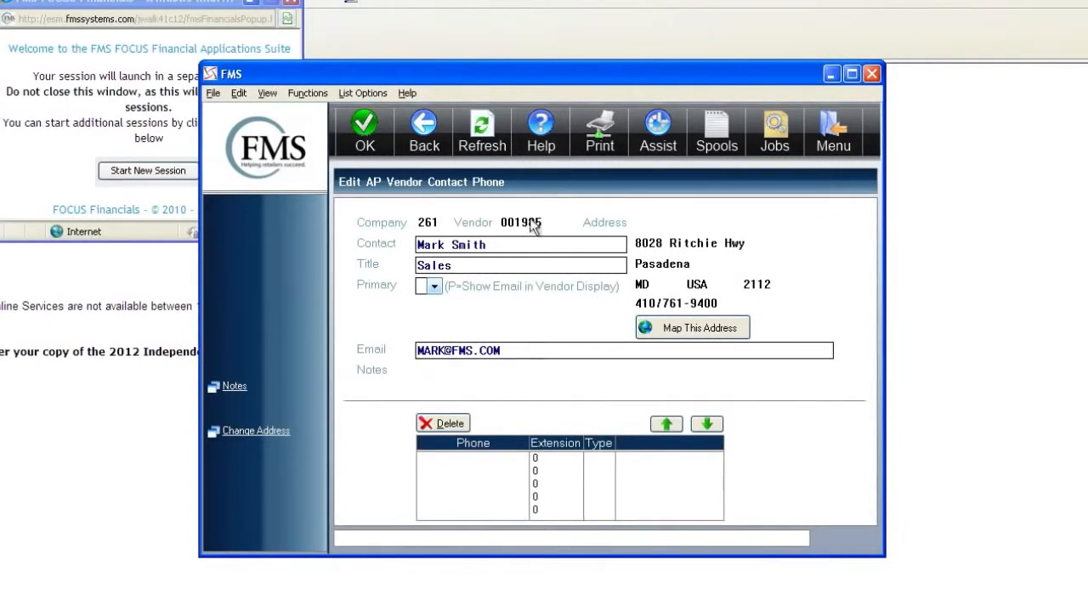
pyautogui.click(455, 152)
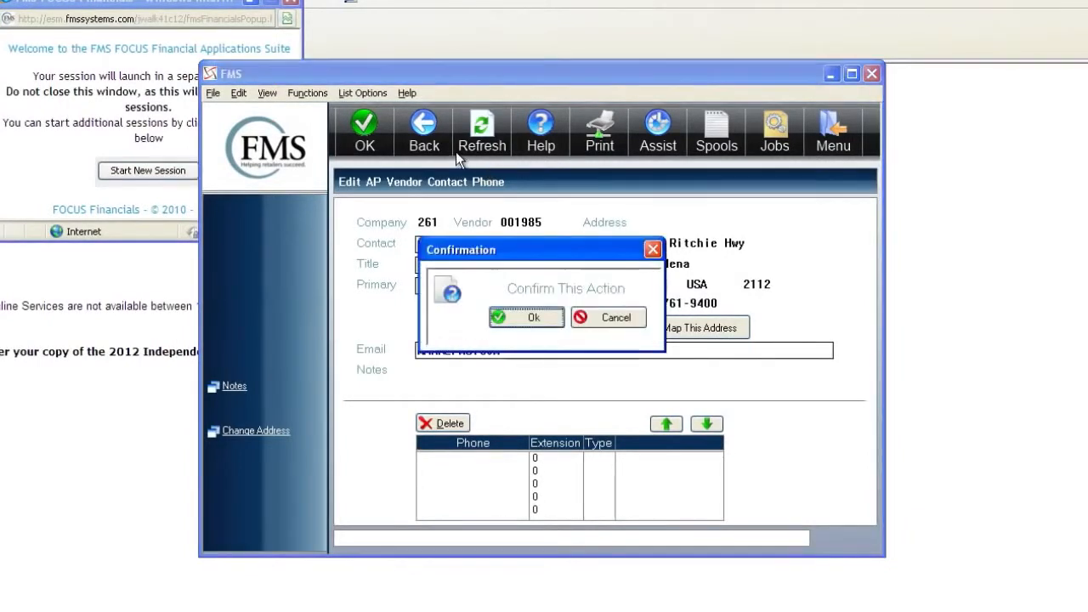
pyautogui.click(520, 320)
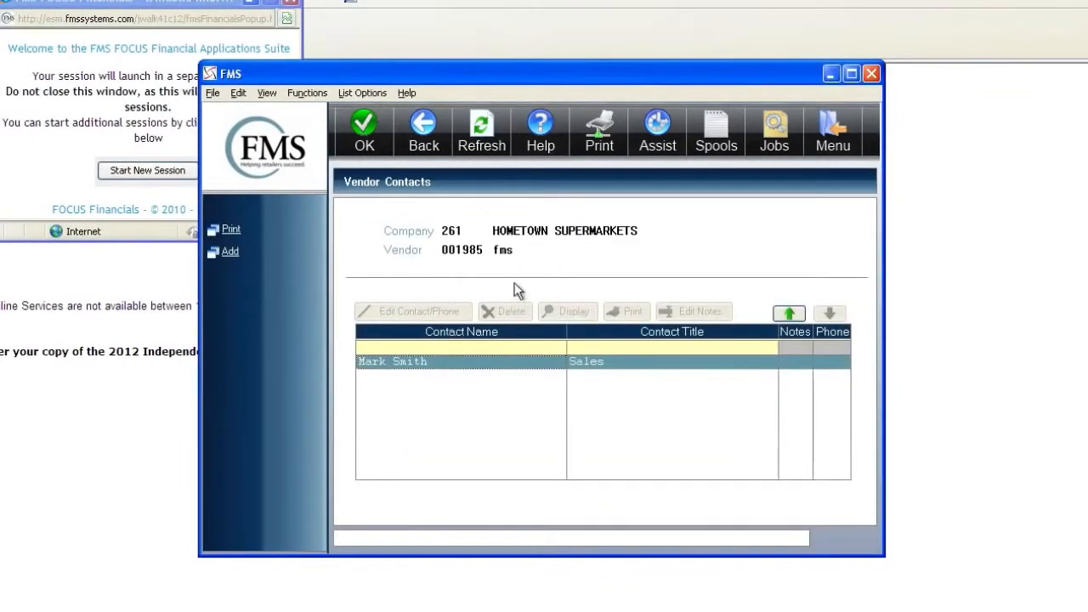
pyautogui.click(450, 377)
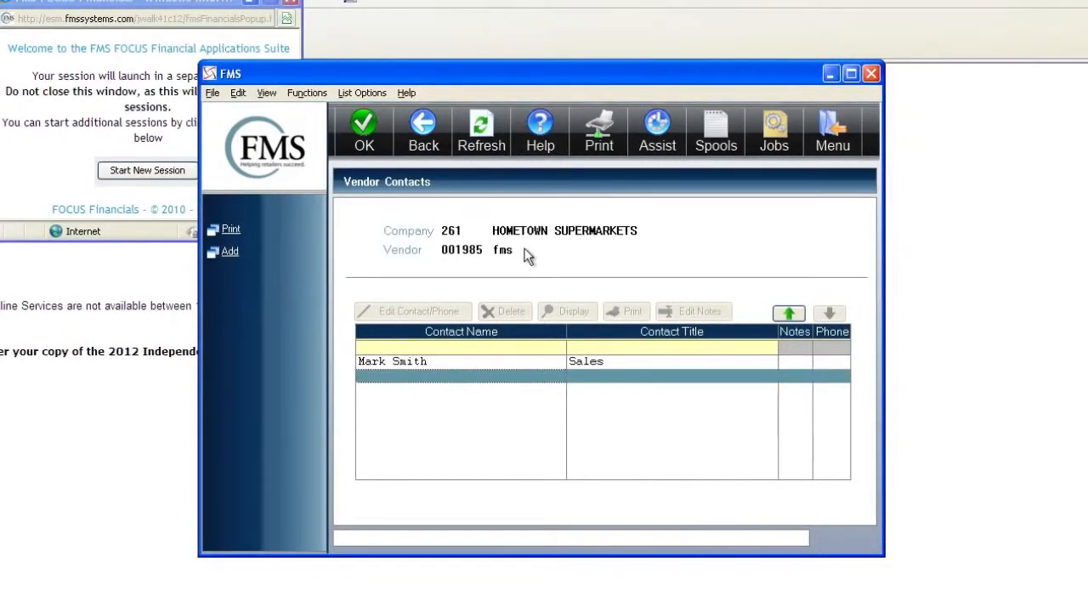
pyautogui.click(413, 144)
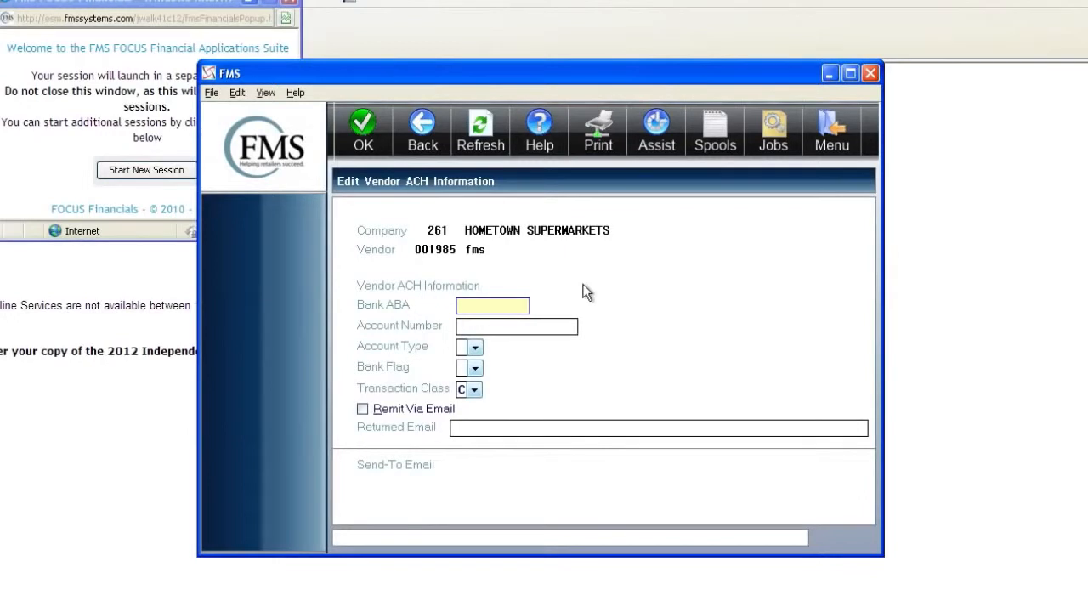
# - Enter the bank ABA and account numbers with a Checking account and Prenote & Print Check flag
pyautogui.write('545454545')
pyautogui.press('Tab')
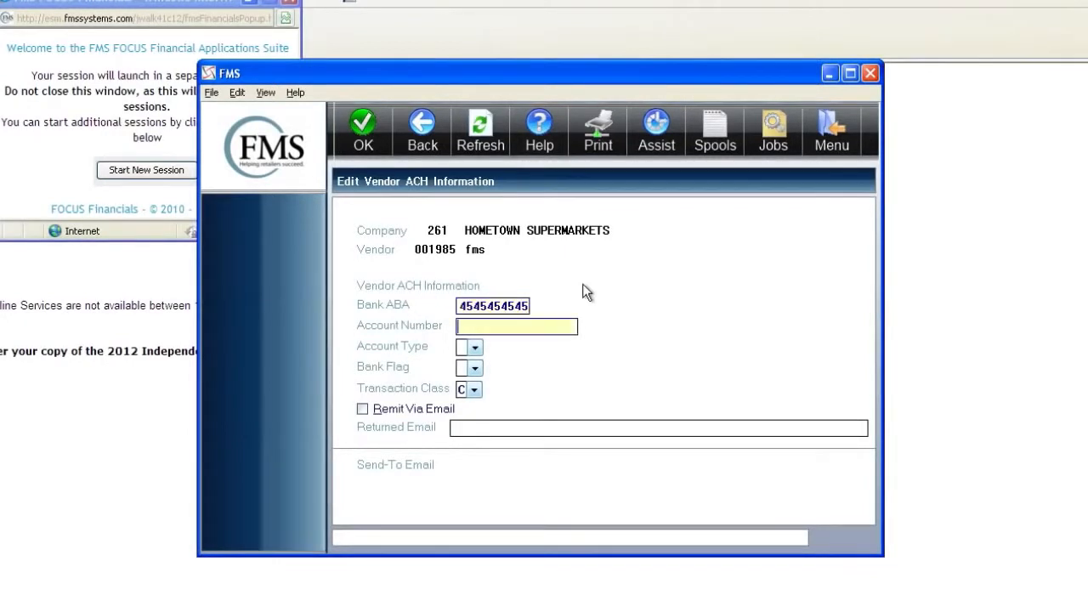
pyautogui.write('4545')
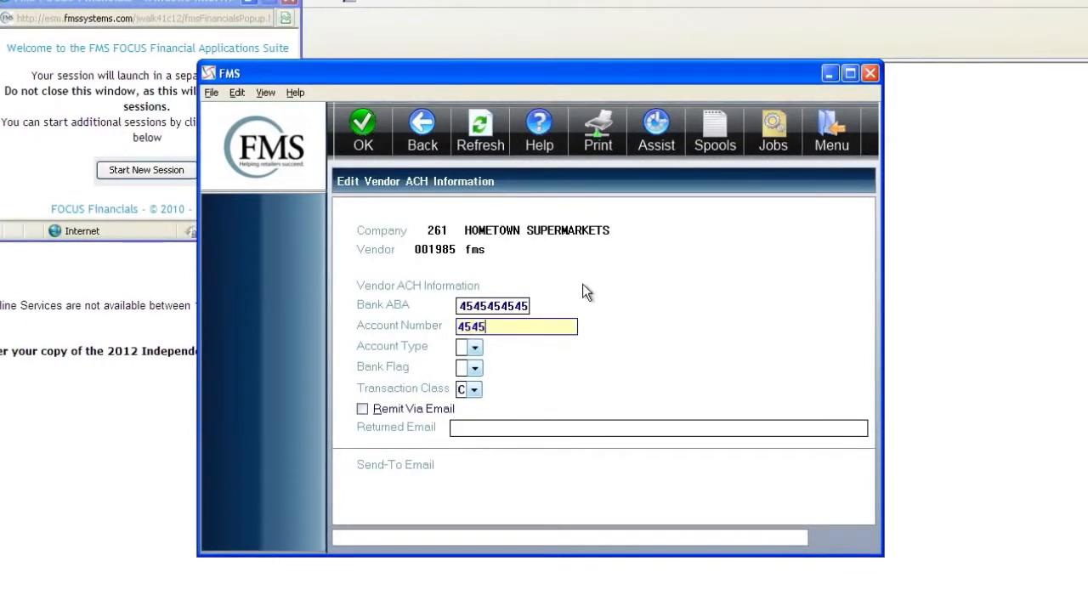
pyautogui.write('45454545')
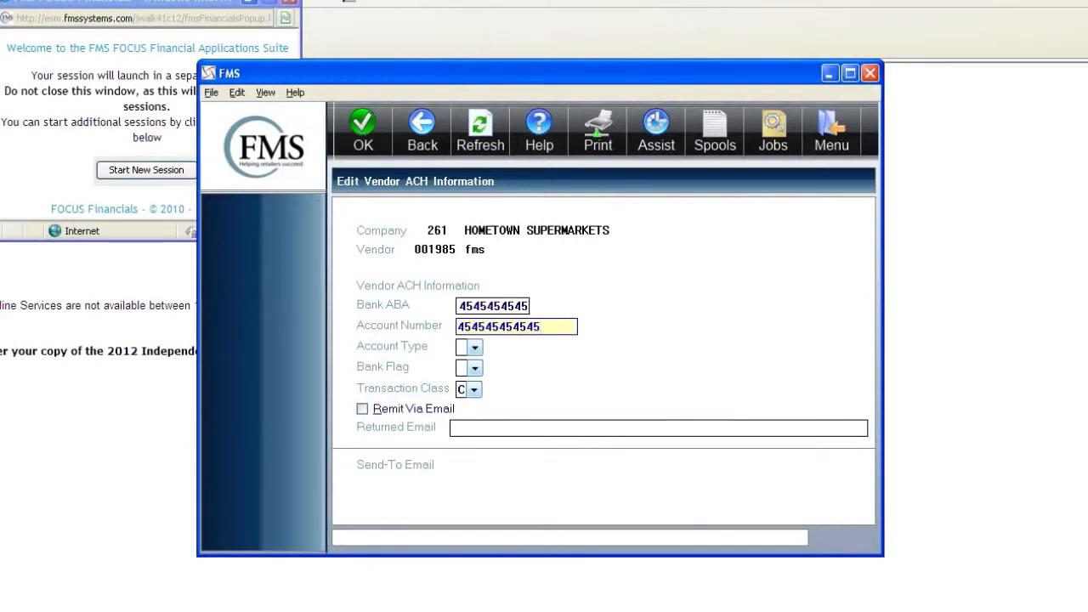
pyautogui.click(475, 348)
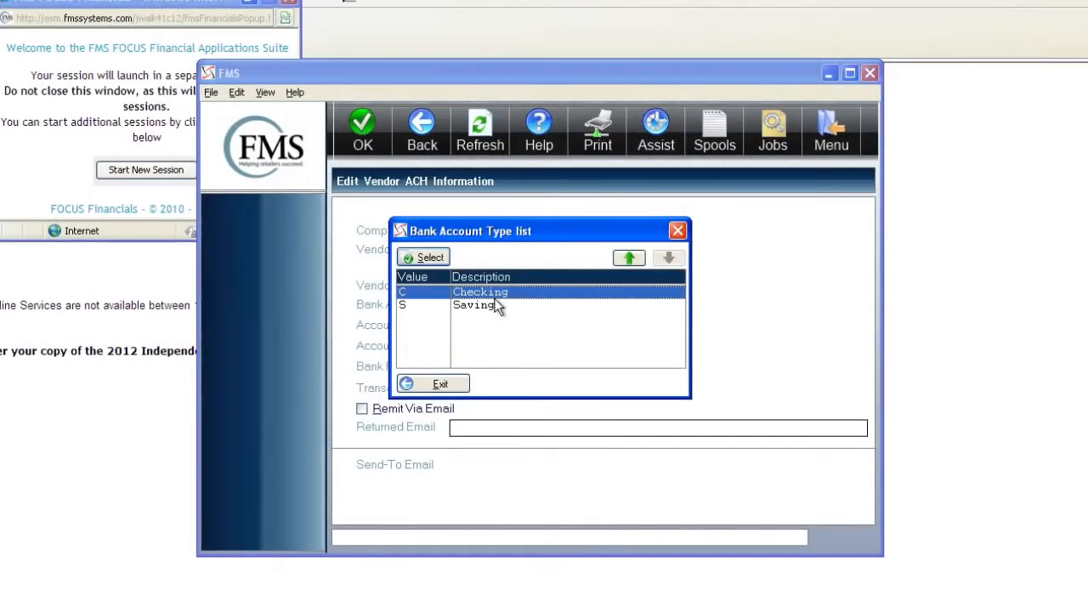
pyautogui.press('Return')
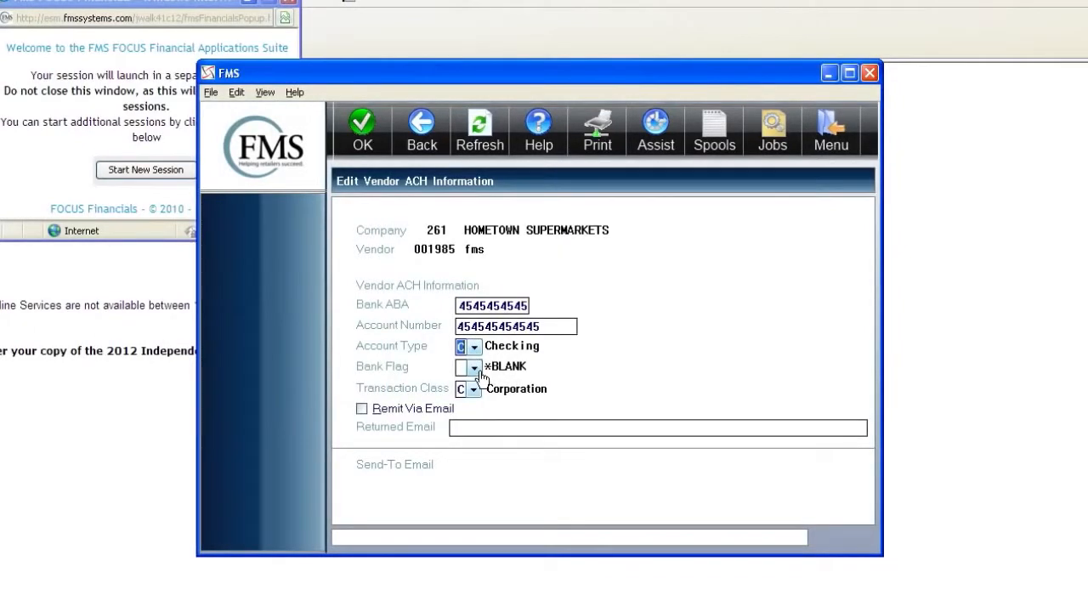
pyautogui.click(474, 368)
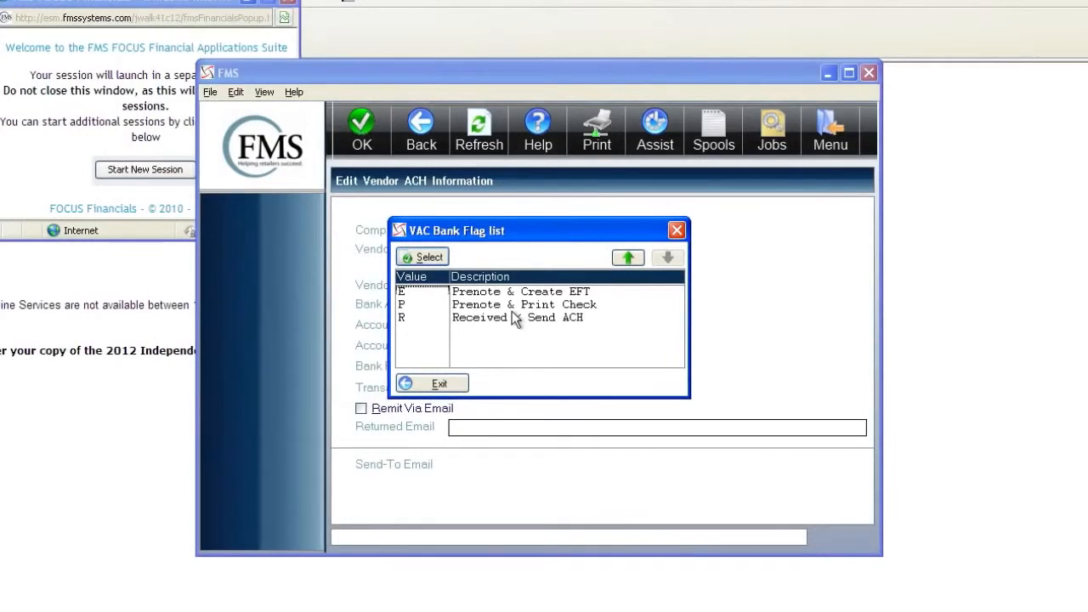
pyautogui.doubleClick(511, 311)
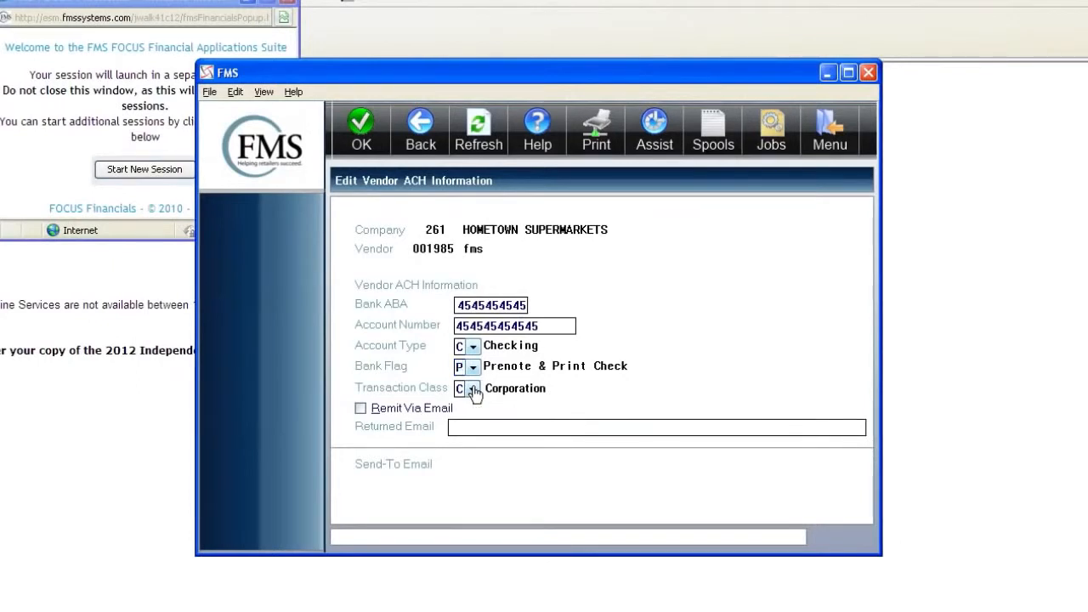
pyautogui.click(473, 389)
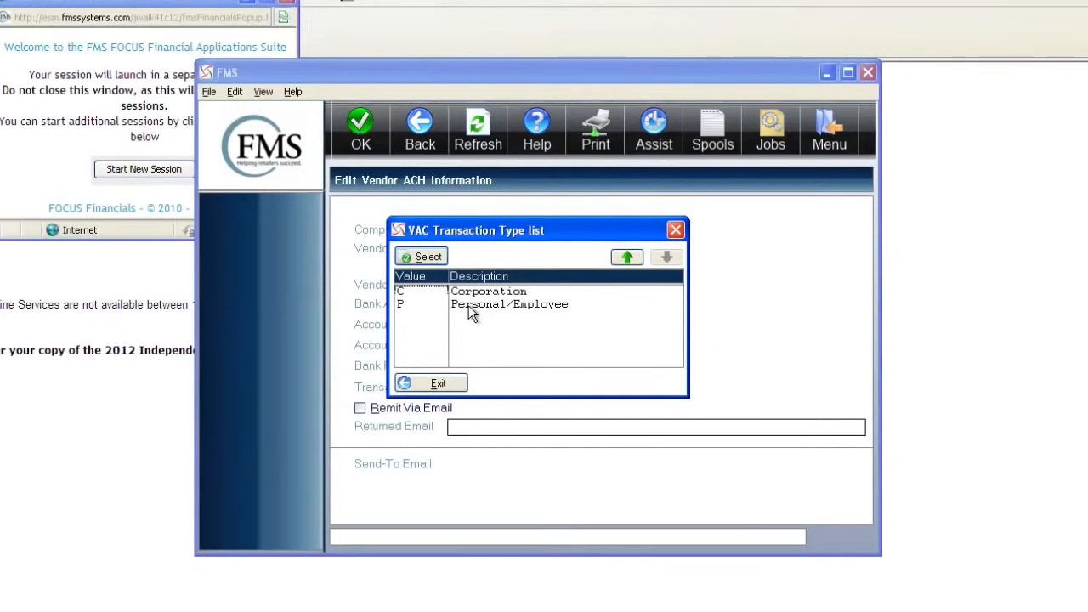
pyautogui.click(444, 380)
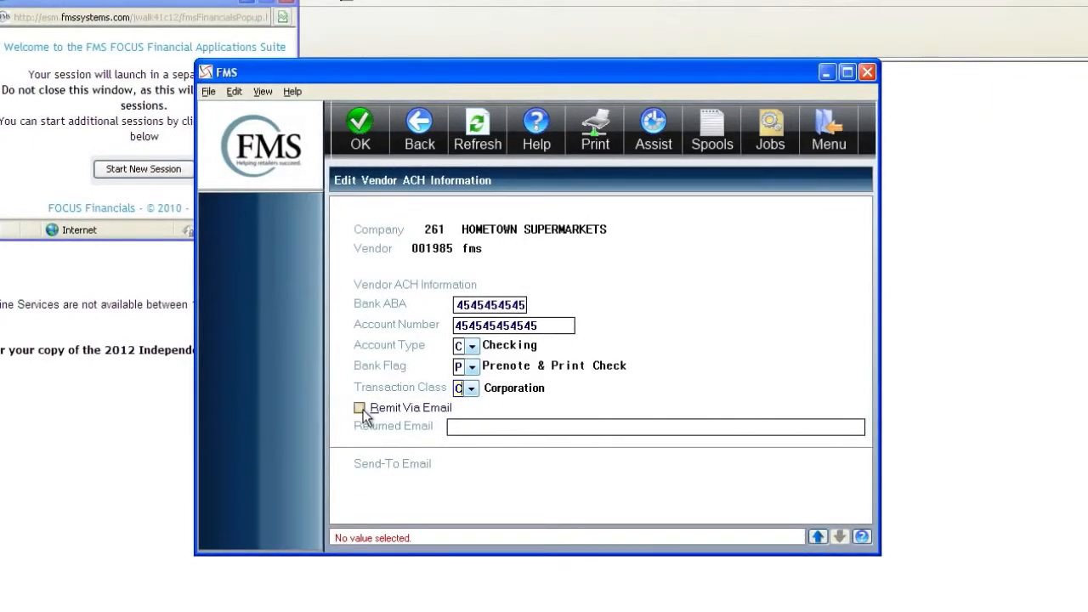
# - Turn on Remit Via Email and enter the returned e-mail address
pyautogui.click(360, 410)
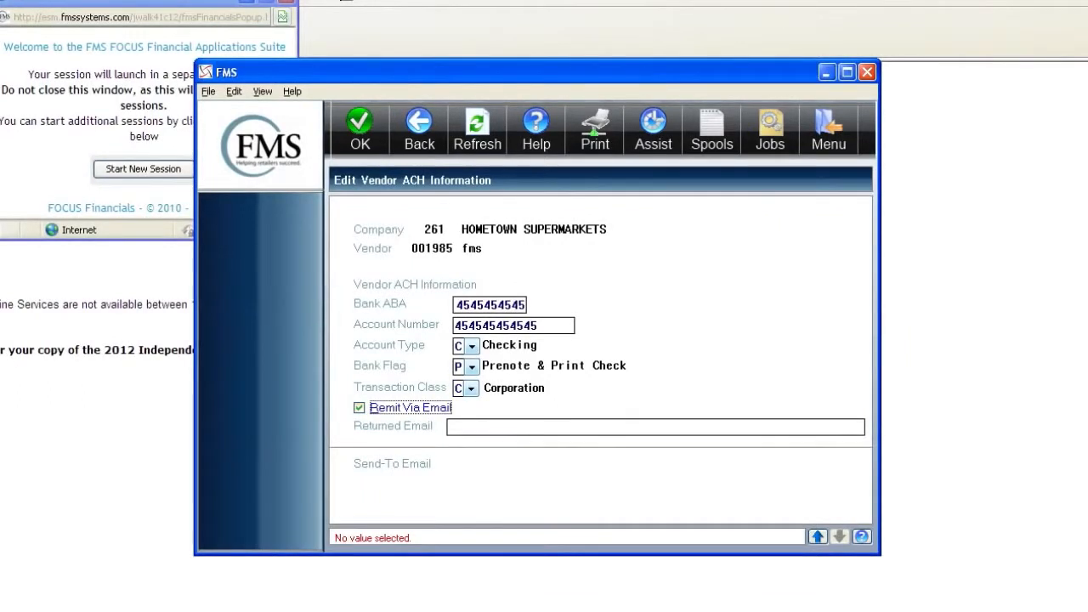
pyautogui.click(654, 427)
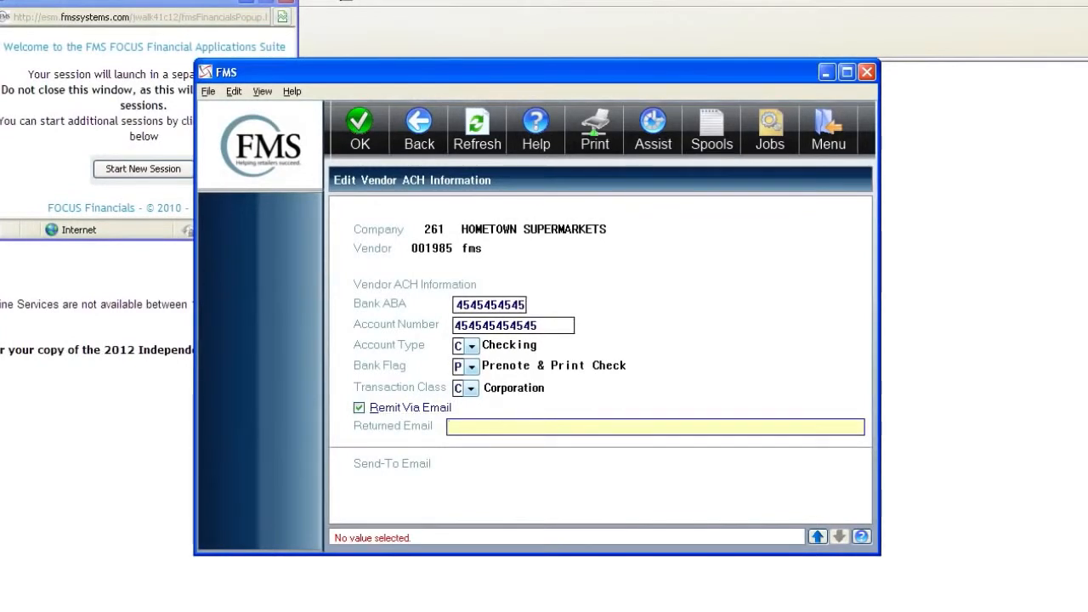
pyautogui.write('fms')
pyautogui.press('BackSpace')
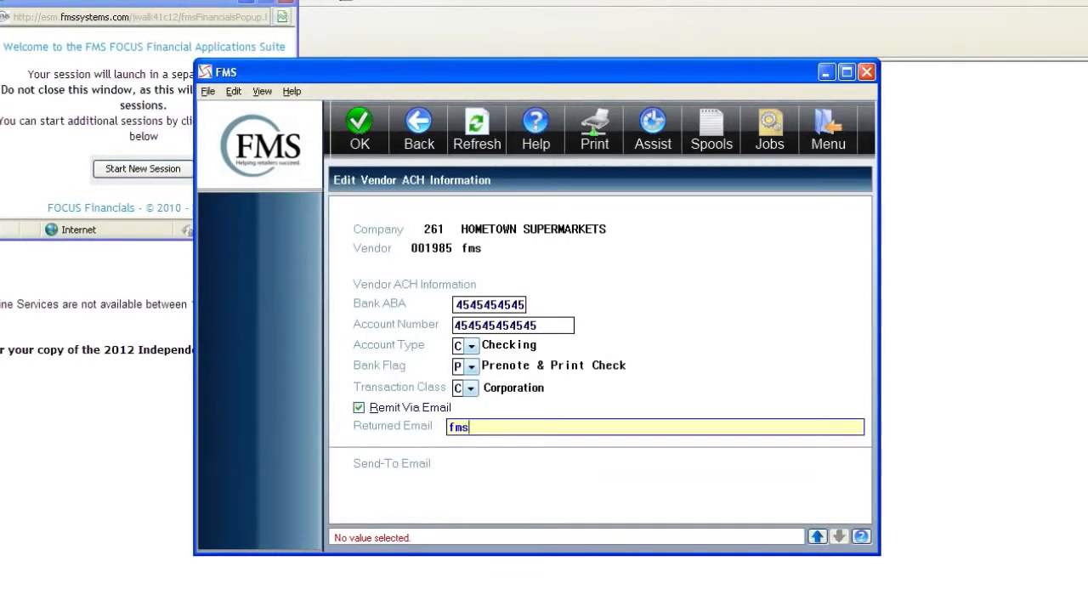
pyautogui.write('@')
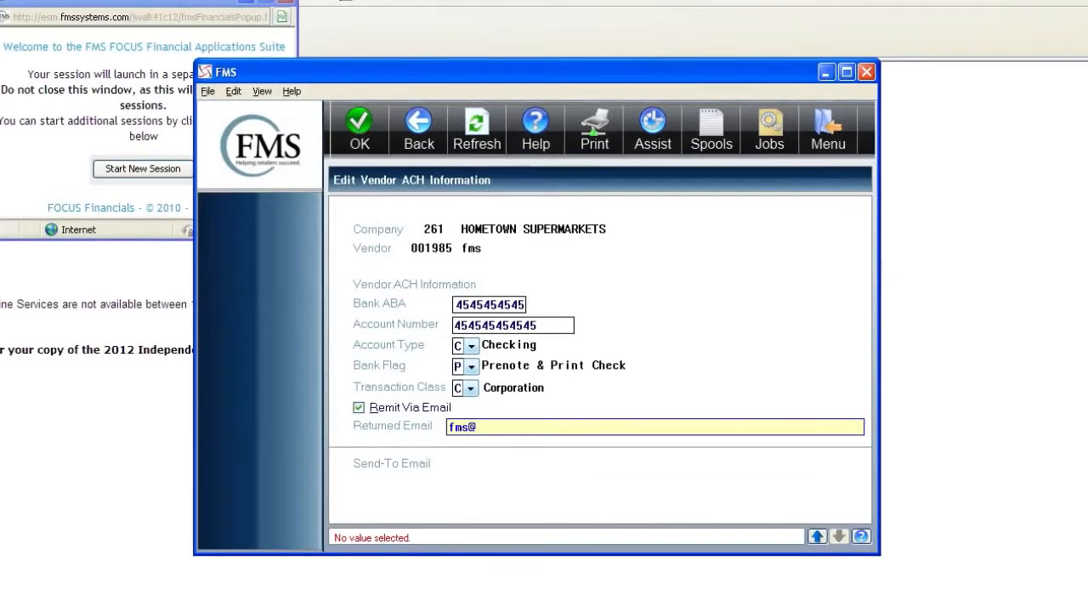
pyautogui.write('.com')
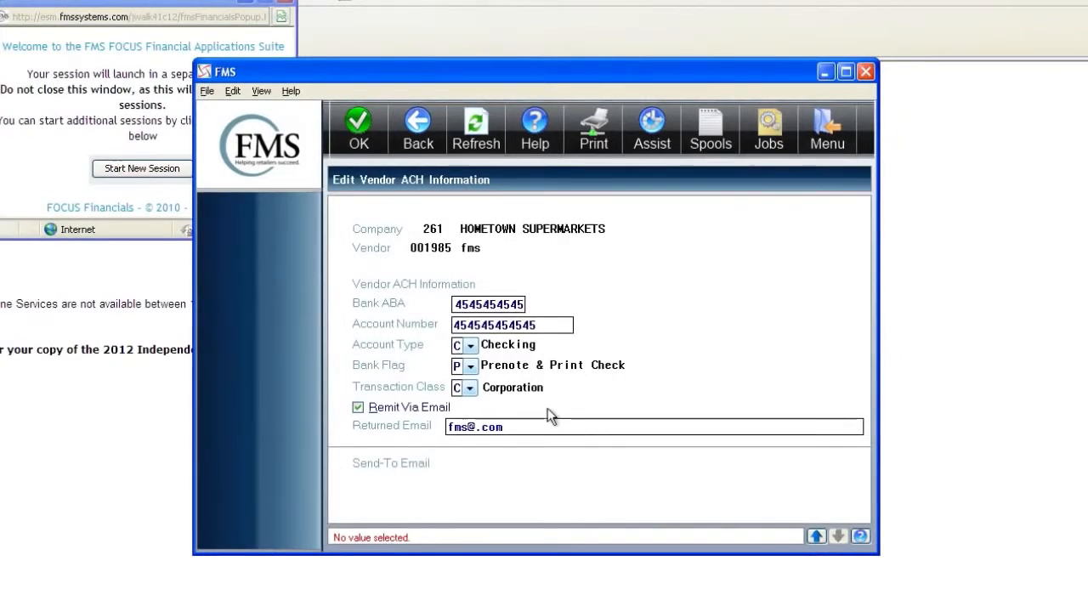
pyautogui.press('pagedown')
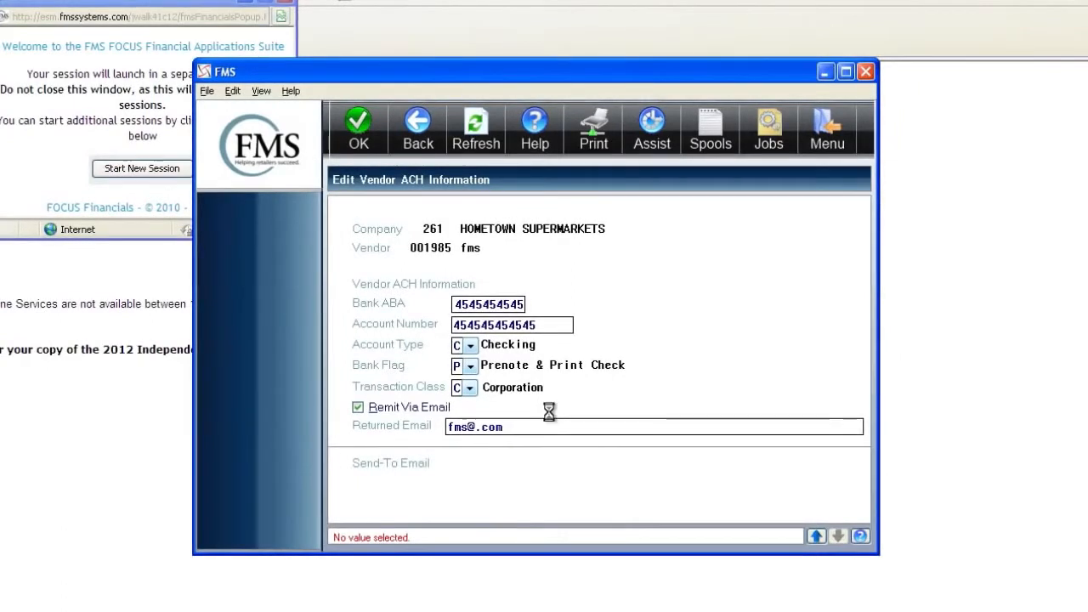
pyautogui.press('Return')
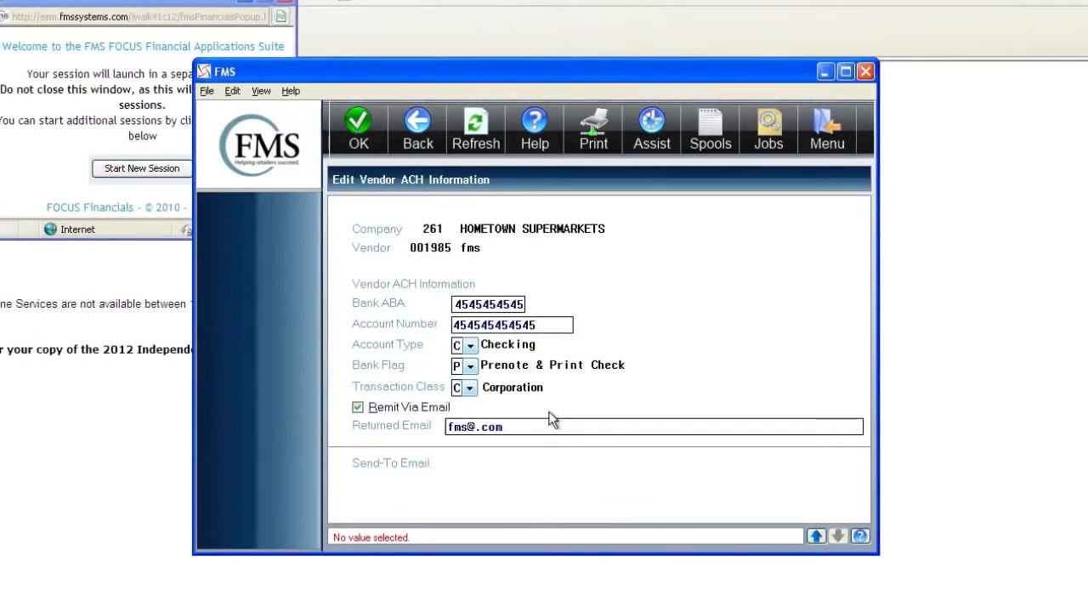
# - Keep Corporation as transaction class, save the ACH details and finish adding vendor 001985
pyautogui.click(470, 388)
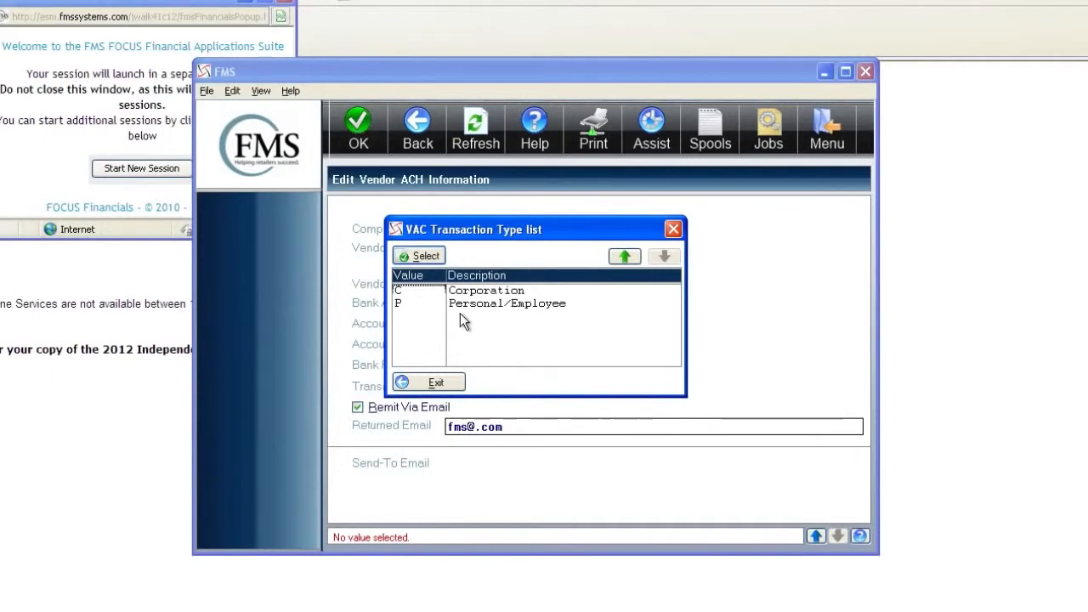
pyautogui.doubleClick(459, 312)
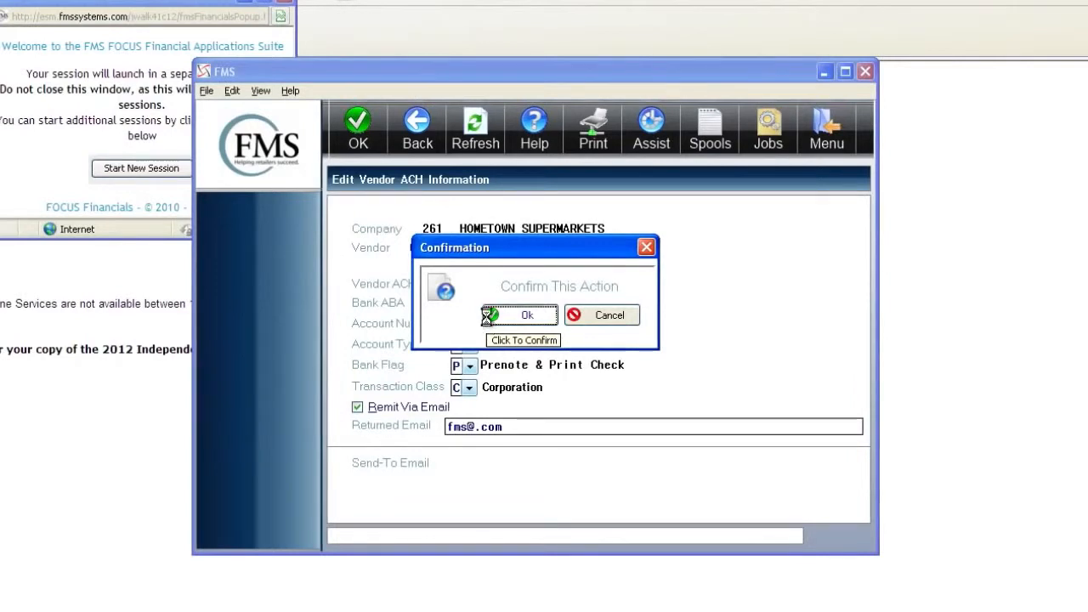
pyautogui.click(489, 320)
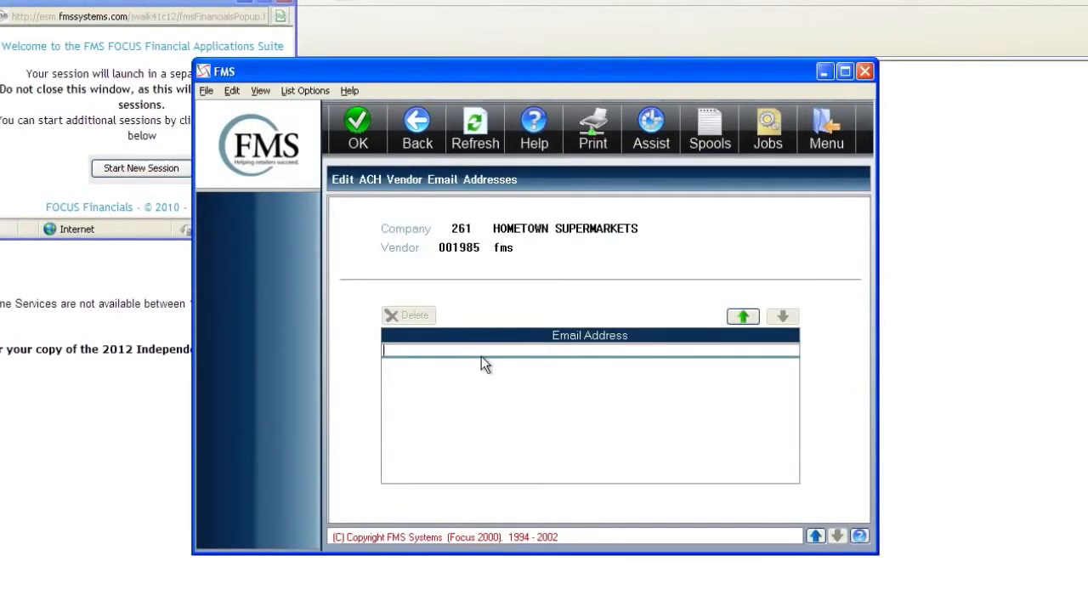
pyautogui.press('Return')
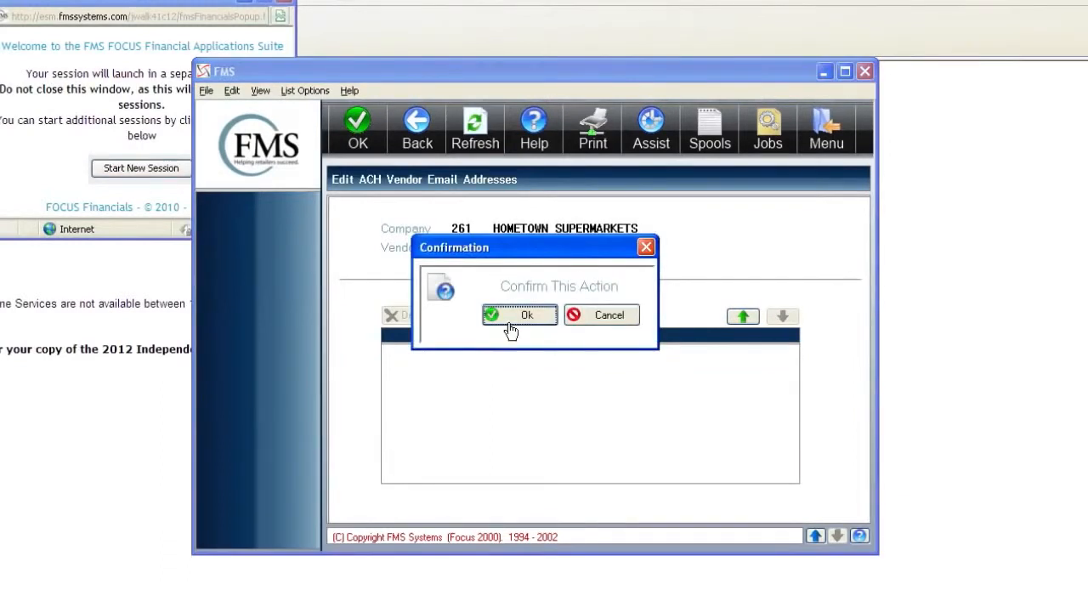
pyautogui.click(515, 316)
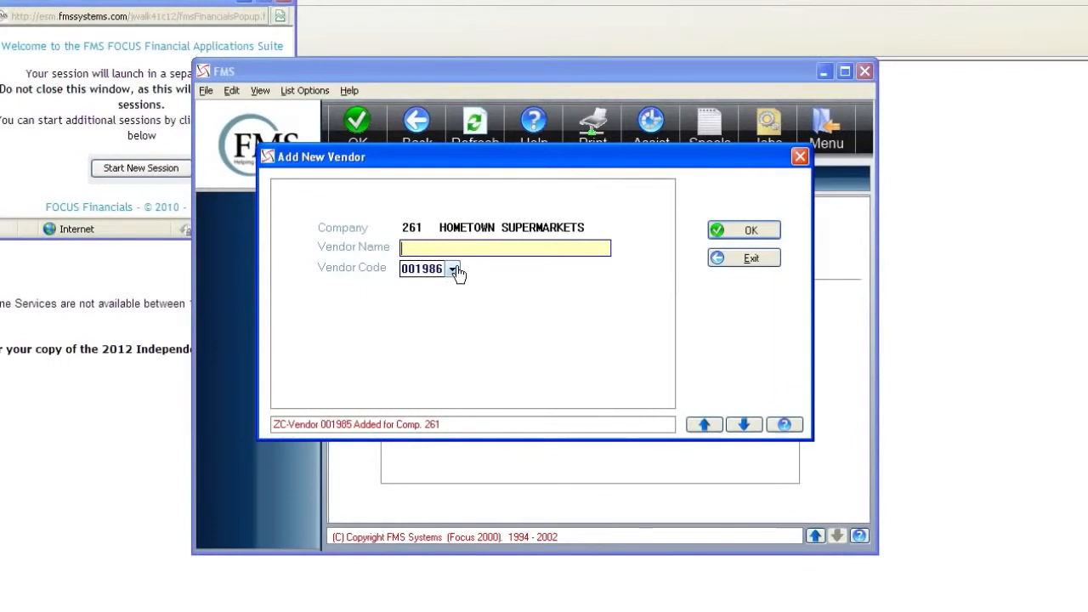
pyautogui.click(739, 266)
# - Filter the AP Vendors list by sort code fms and select the new vendor FMS01
pyautogui.press('Return')
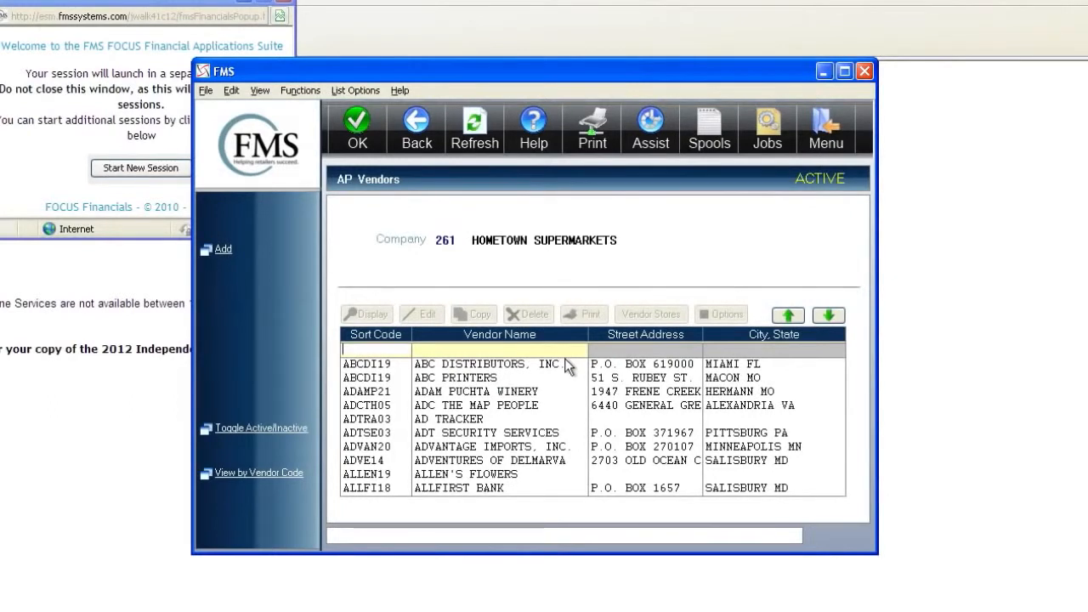
pyautogui.write('fms')
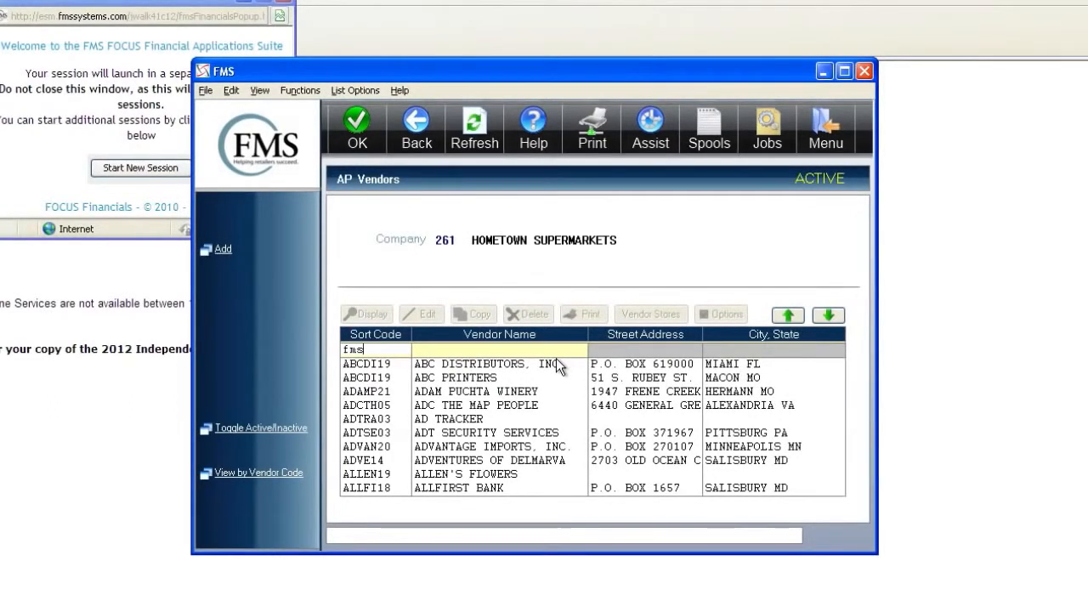
pyautogui.press('Return')
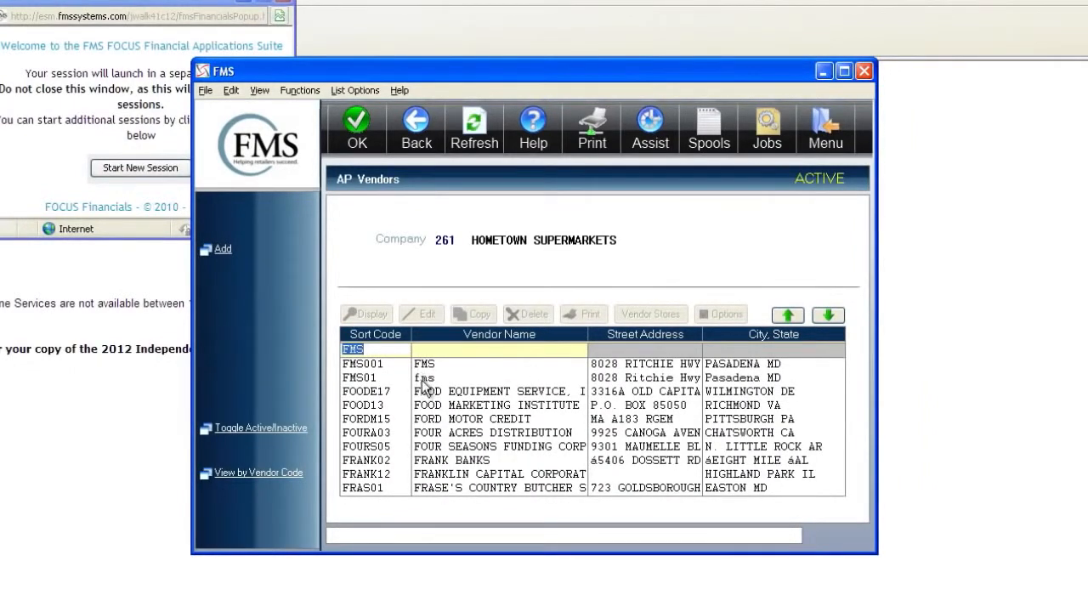
pyautogui.click(396, 375)
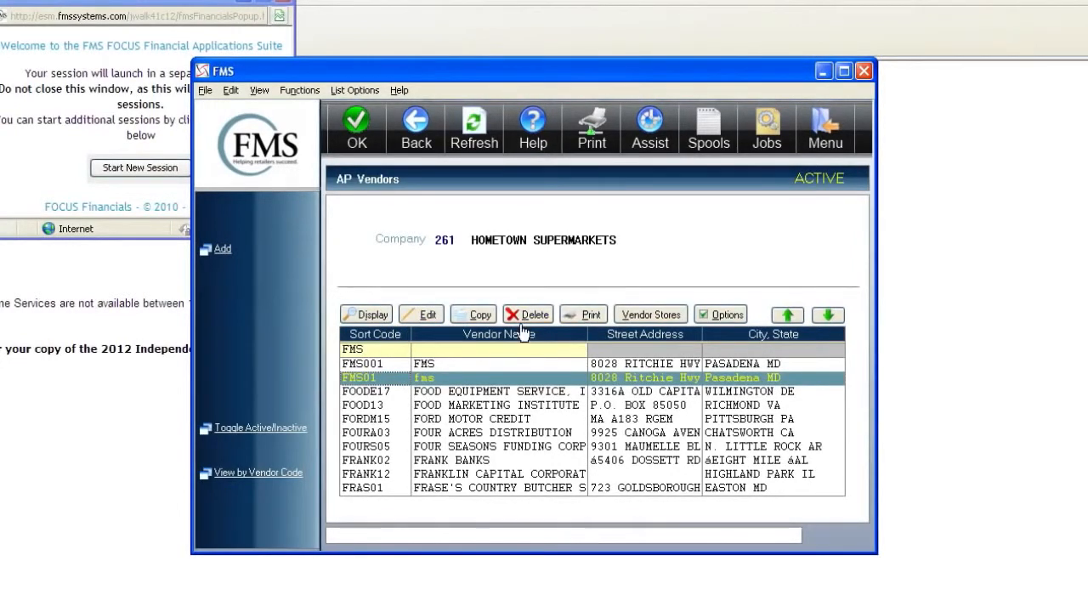
# - Review FMS01's page-2 tax and bank details and its empty 1099 records, then return
pyautogui.click(429, 316)
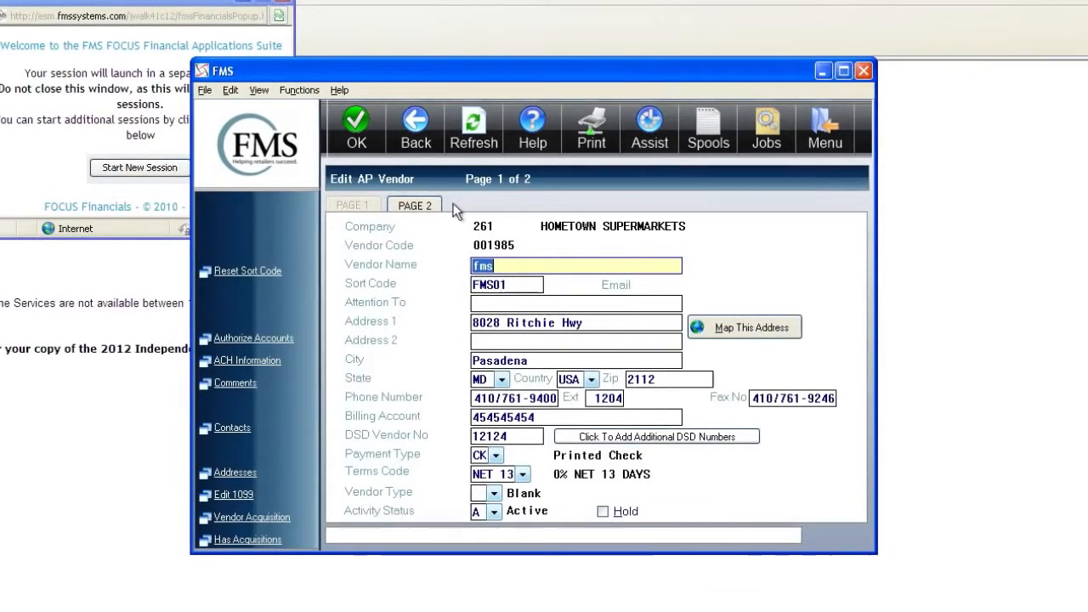
pyautogui.click(431, 207)
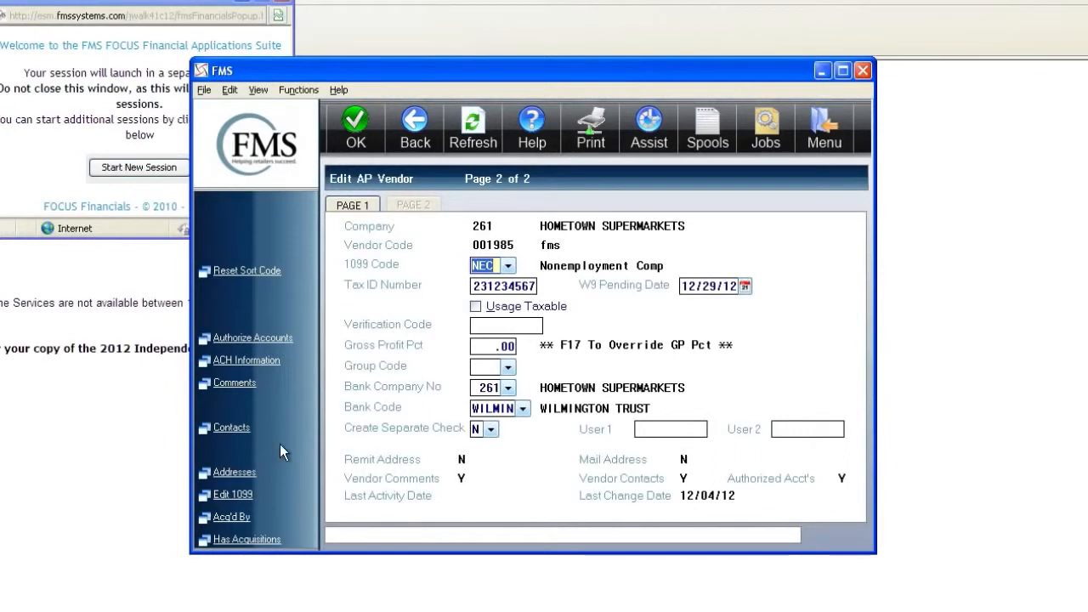
pyautogui.click(238, 495)
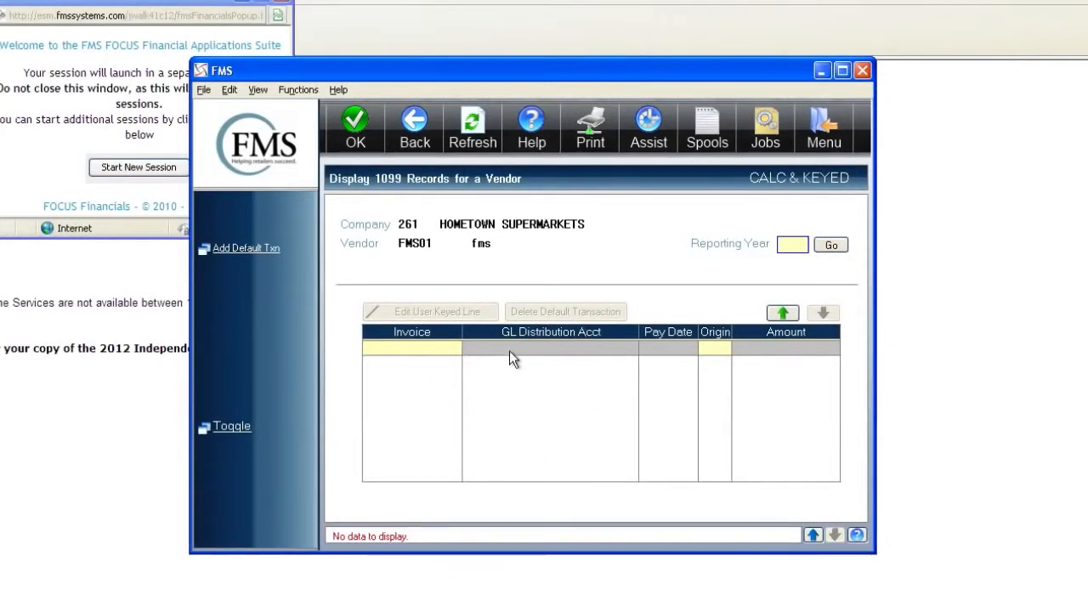
pyautogui.click(416, 127)
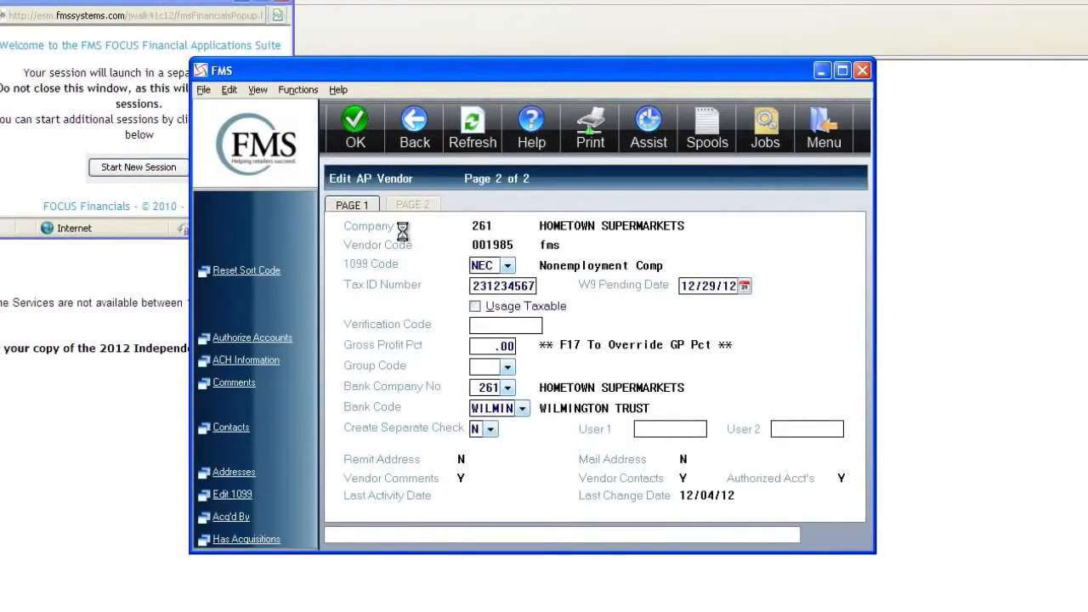
pyautogui.click(413, 140)
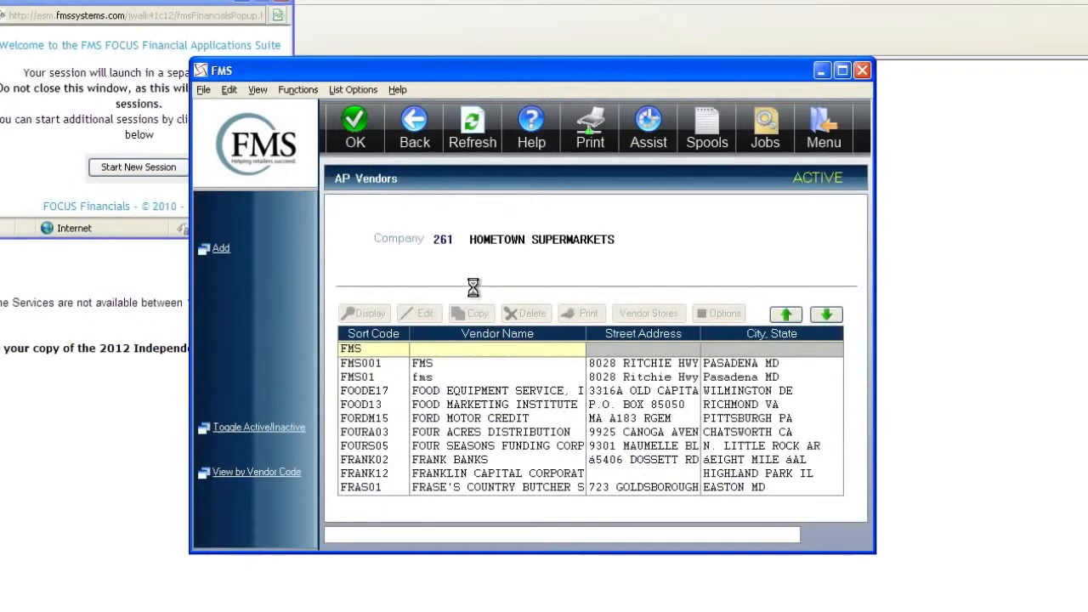
# - Authorize store 263 Beltway Great Value for vendor FMS01
pyautogui.click(439, 378)
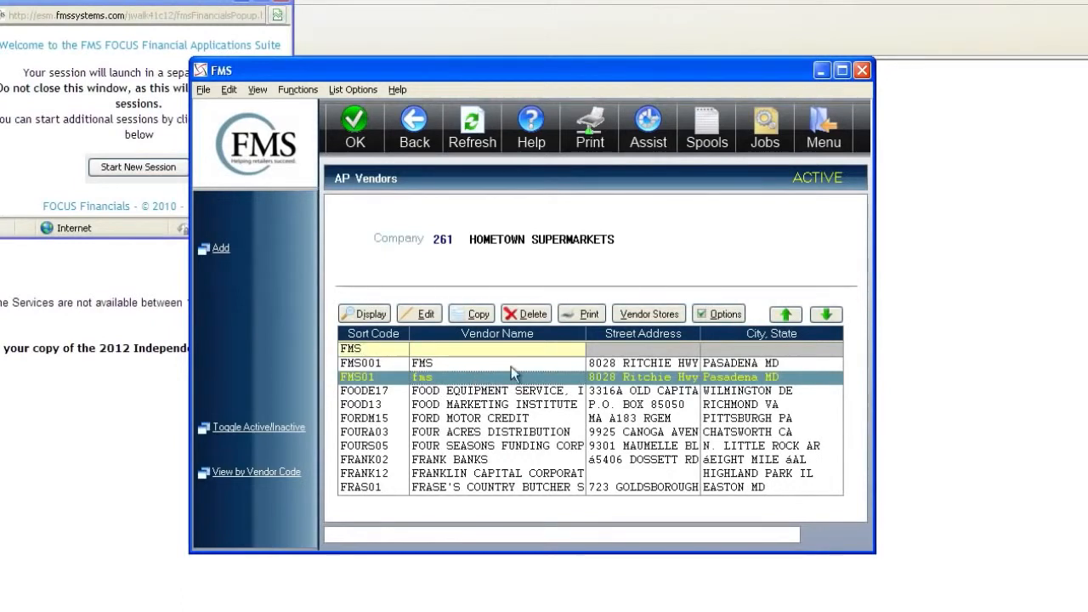
pyautogui.click(685, 315)
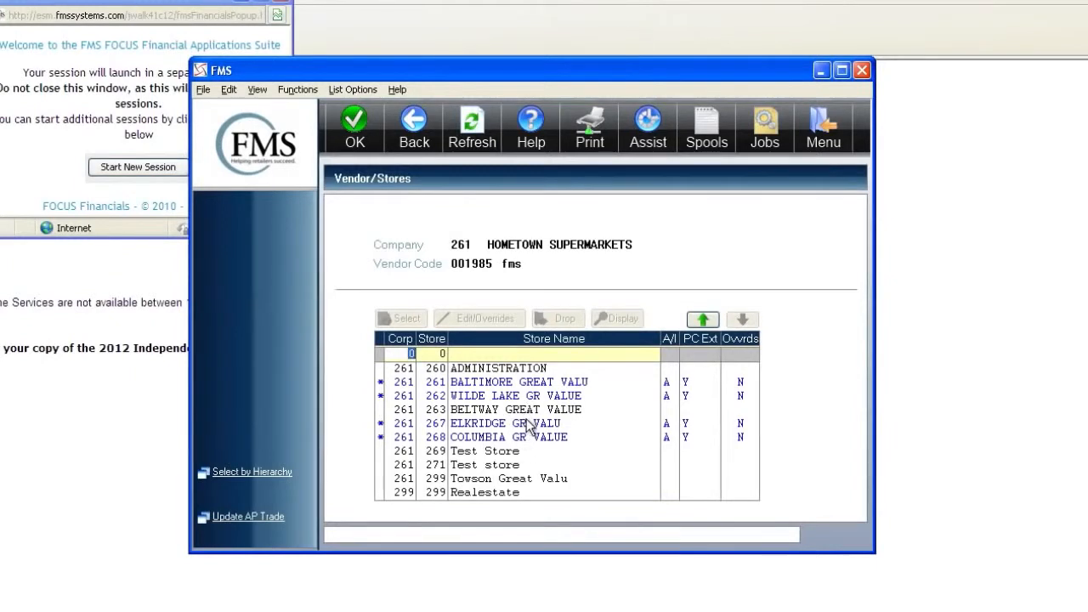
pyautogui.click(548, 411)
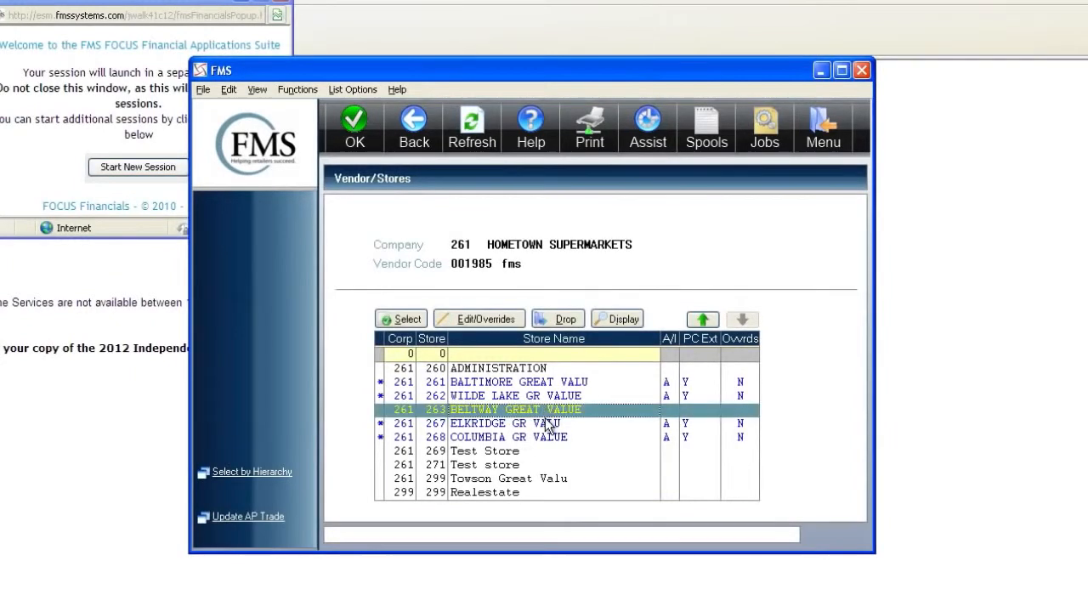
pyautogui.click(501, 316)
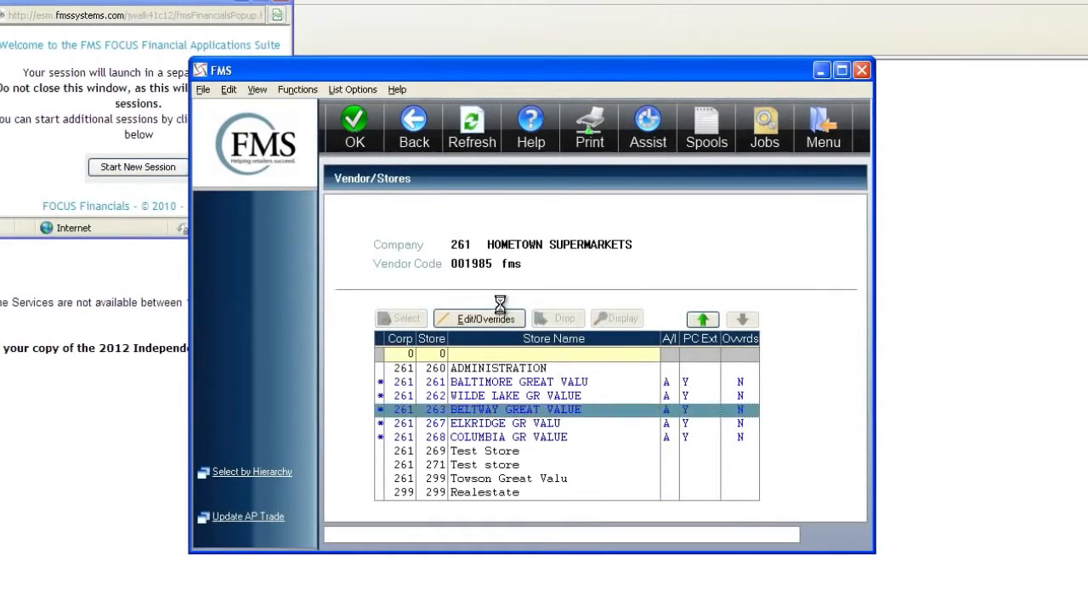
pyautogui.click(416, 134)
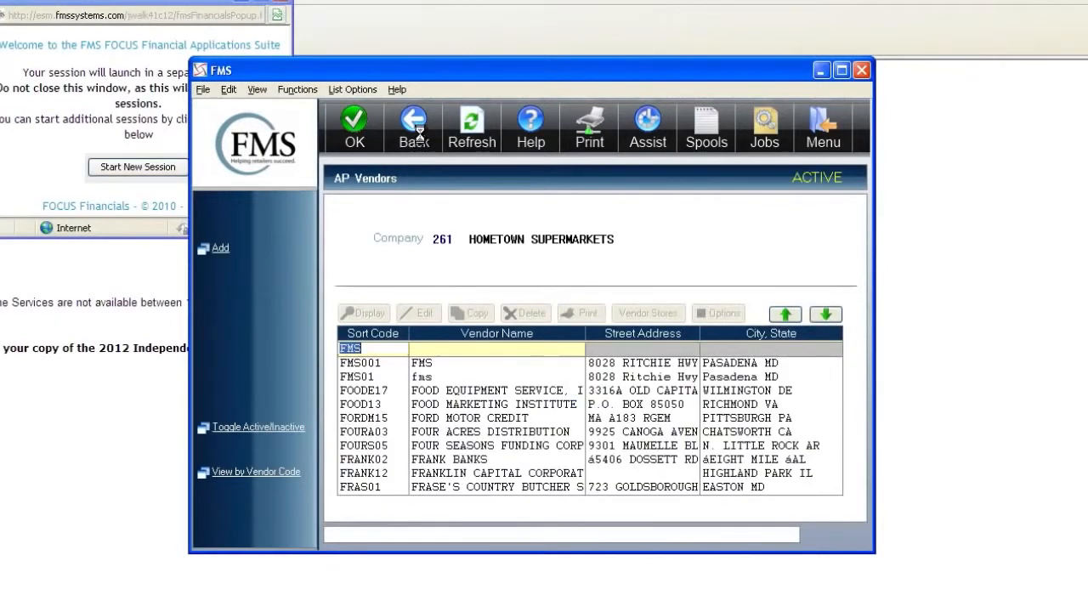
pyautogui.click(427, 382)
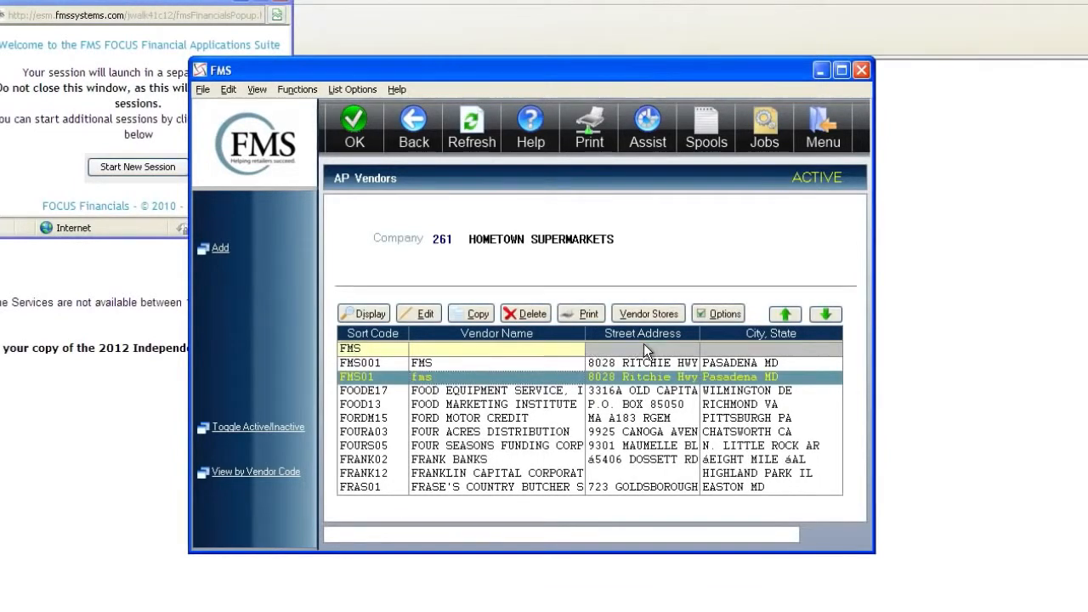
# - Override Authorize Payments From Statement to Y for vendor FMS01
pyautogui.click(734, 316)
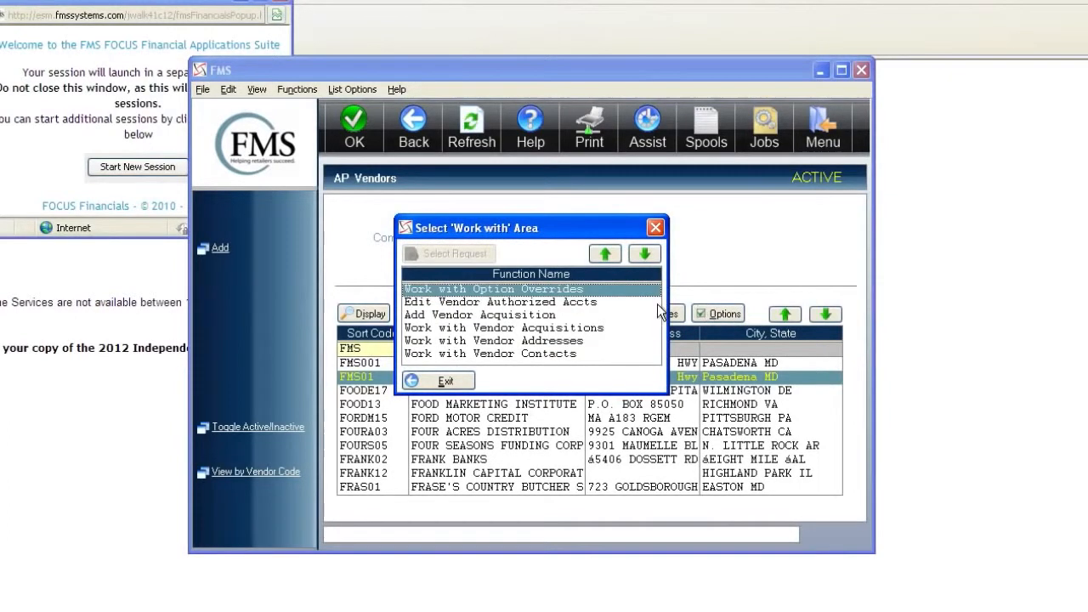
pyautogui.click(578, 290)
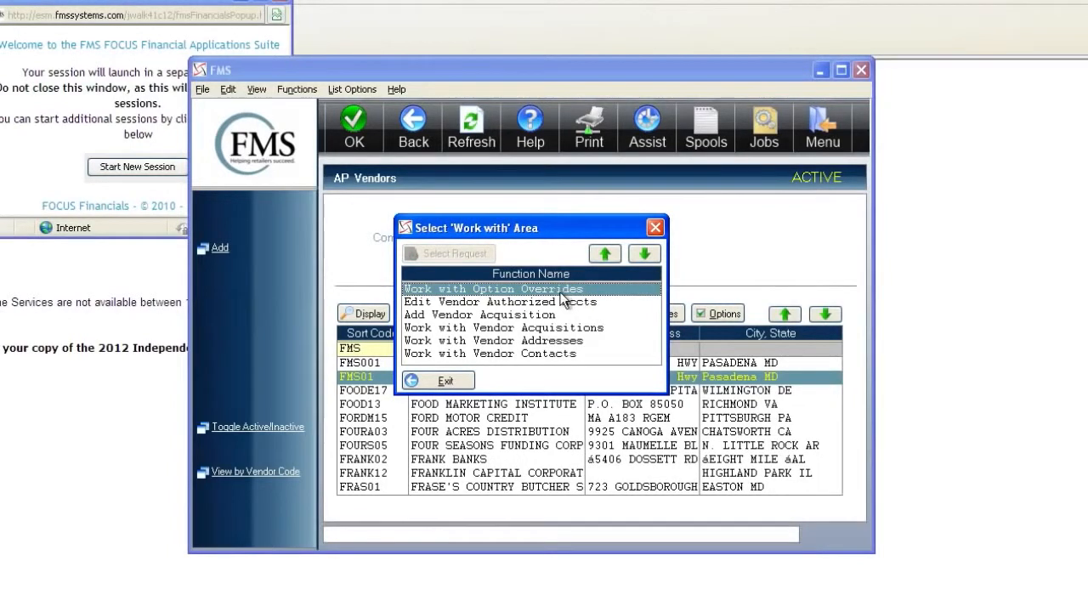
pyautogui.click(560, 290)
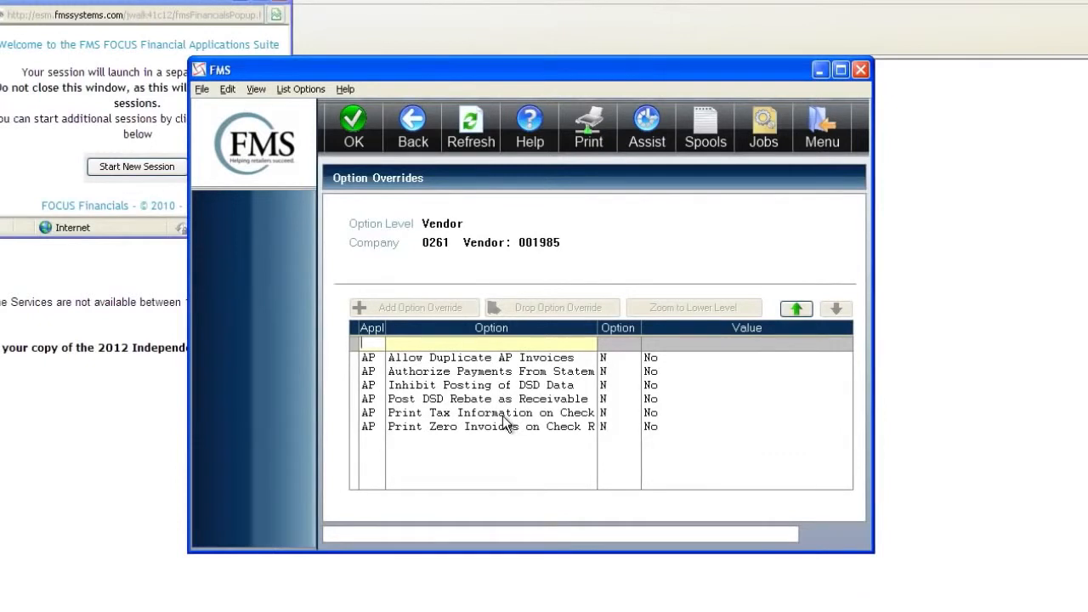
pyautogui.click(533, 373)
pyautogui.doubleClick(533, 374)
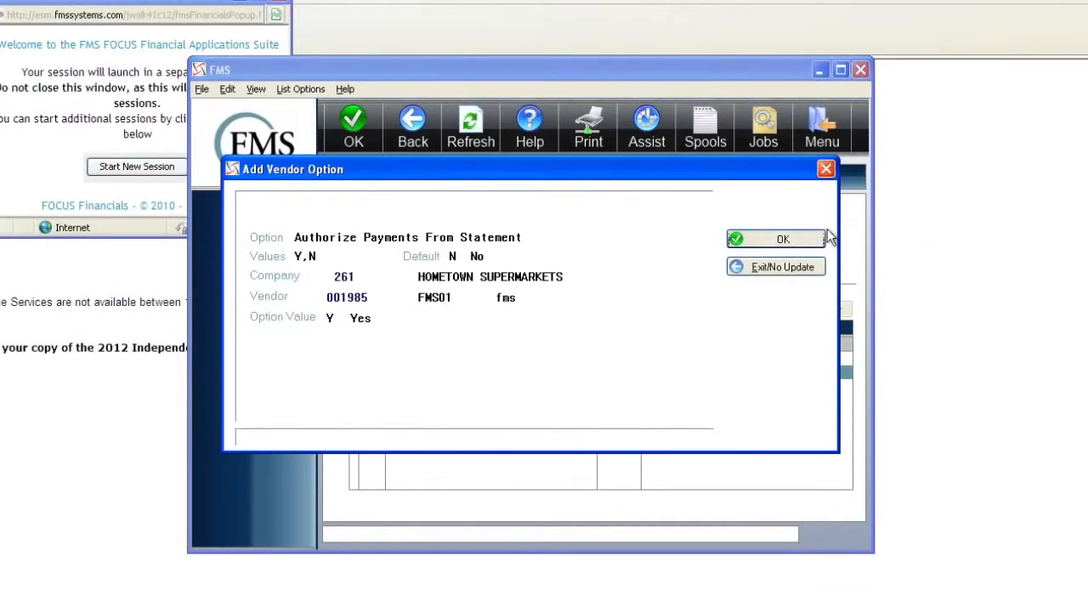
pyautogui.click(821, 238)
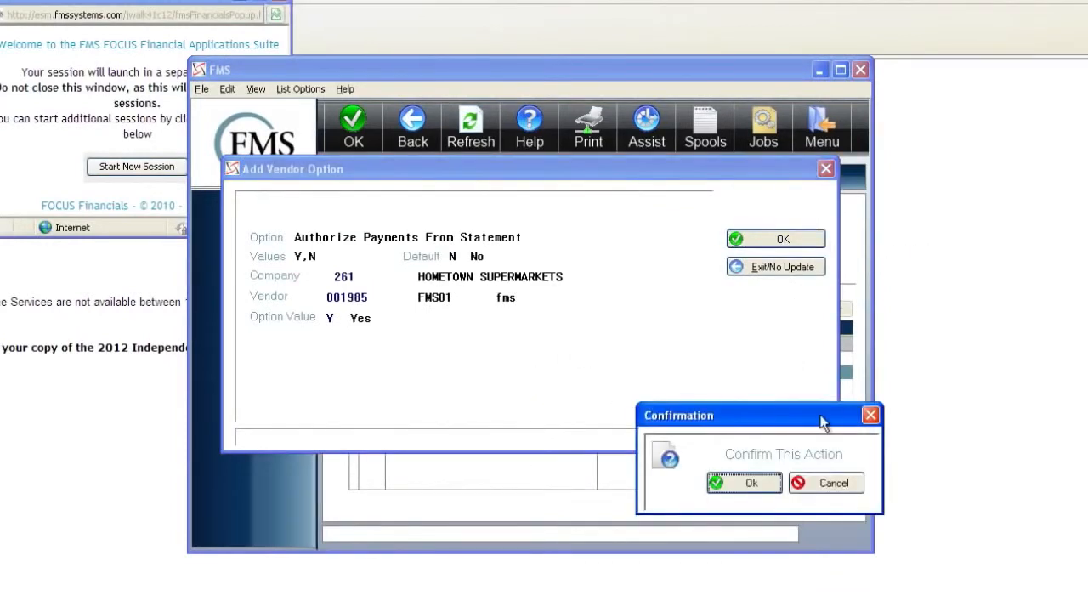
pyautogui.click(748, 483)
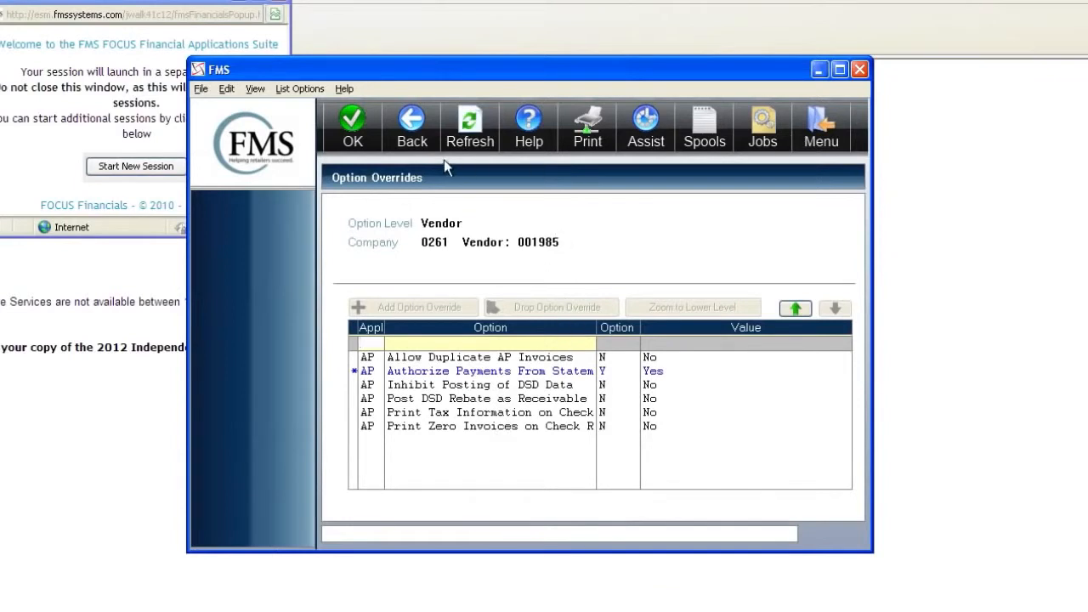
# - Go back to the AP Vendors list and reselect vendor FMS01, closing the Work-with options unused
pyautogui.click(412, 127)
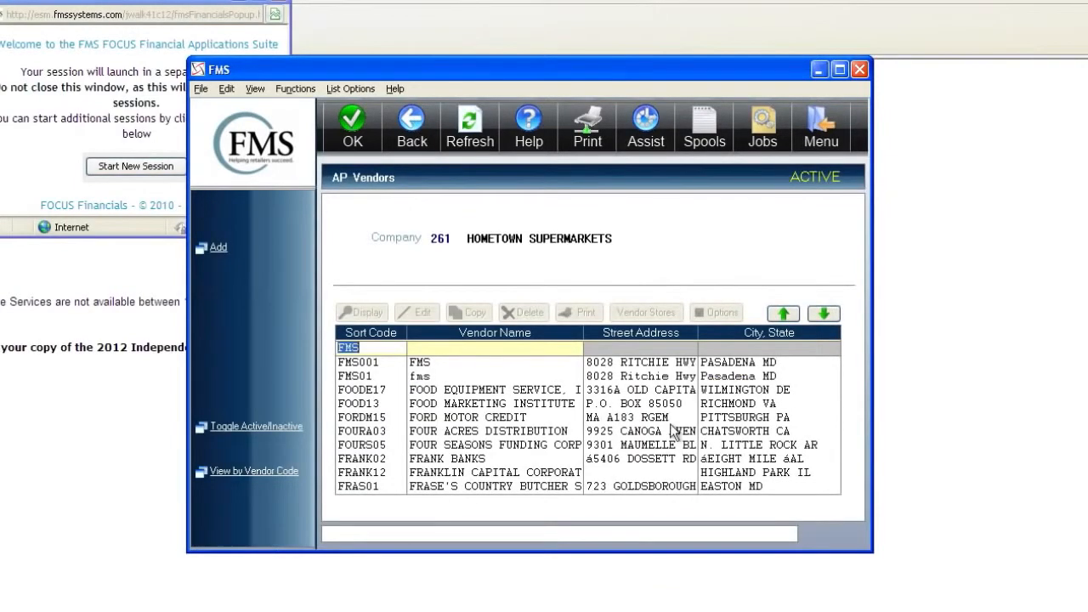
pyautogui.click(480, 379)
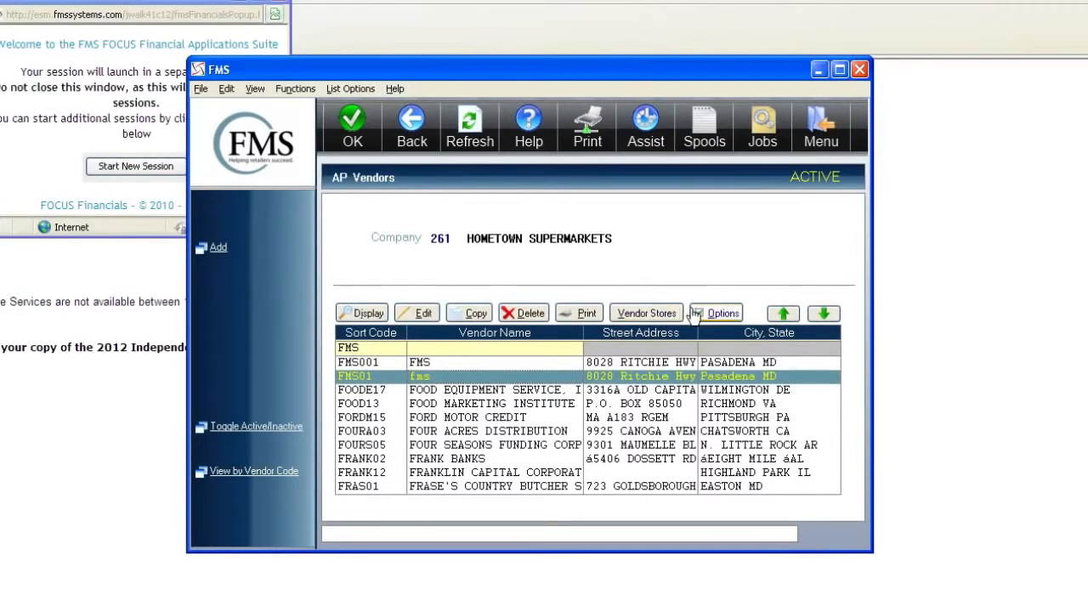
pyautogui.click(707, 315)
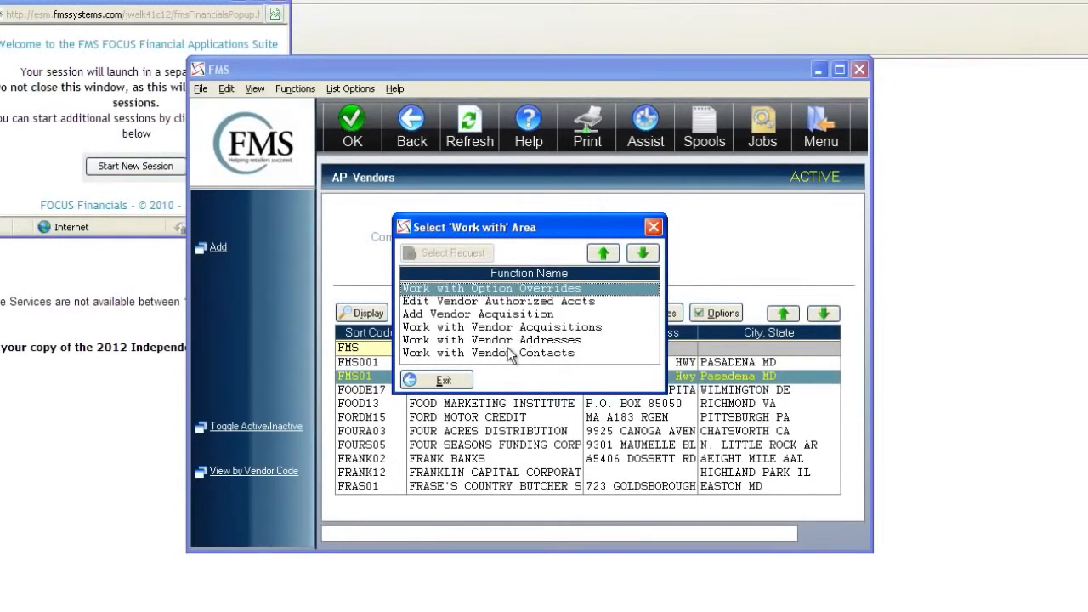
pyautogui.click(456, 379)
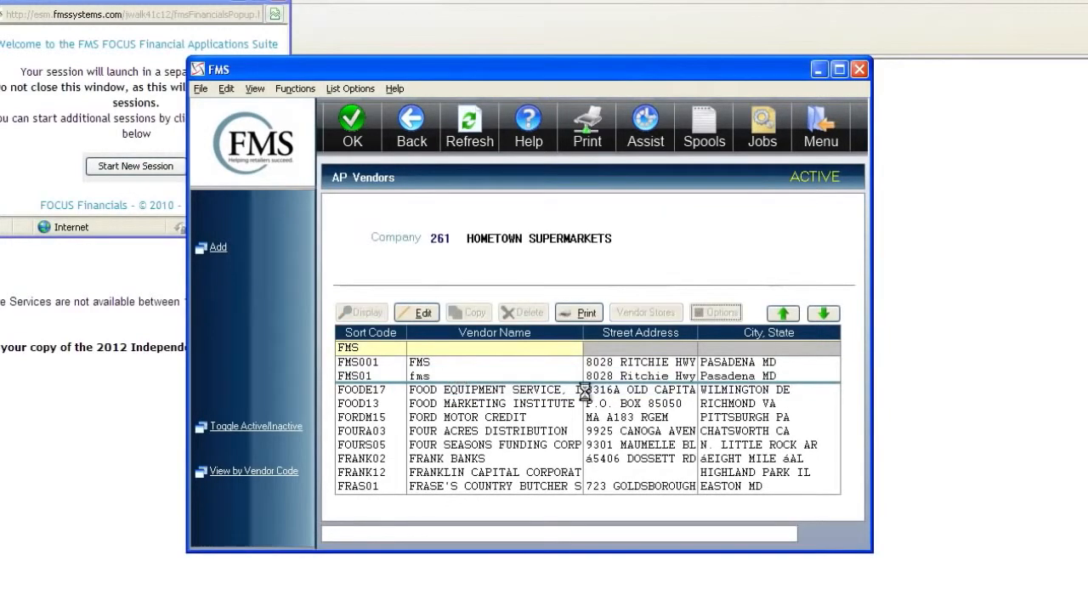
pyautogui.click(431, 378)
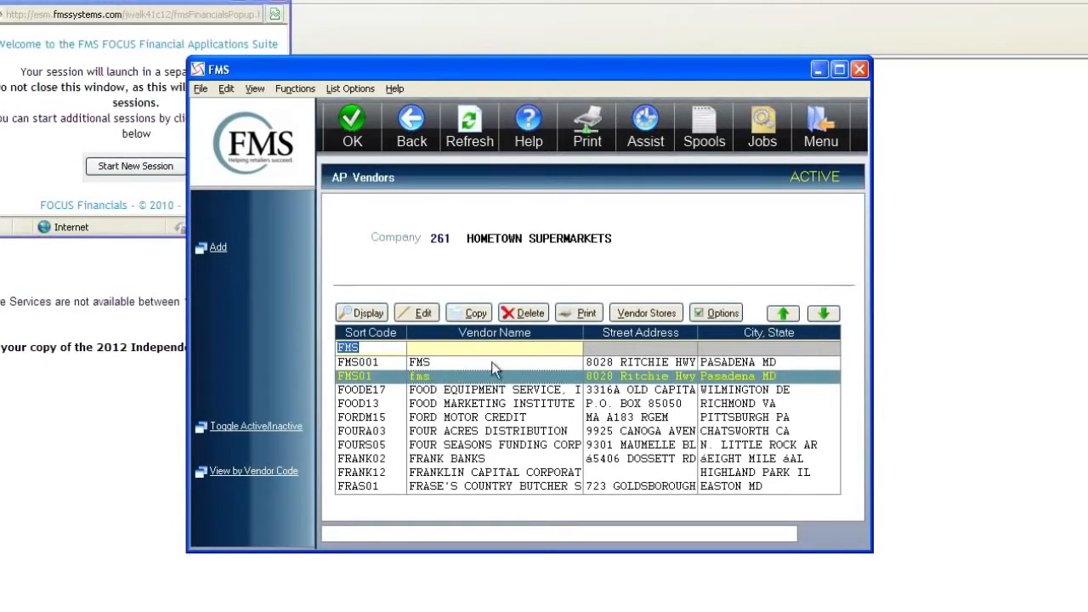
# - Open Edit/Overrides for store 261 BALTIMORE GREAT VALU in vendor FMS01's store list
pyautogui.click(662, 315)
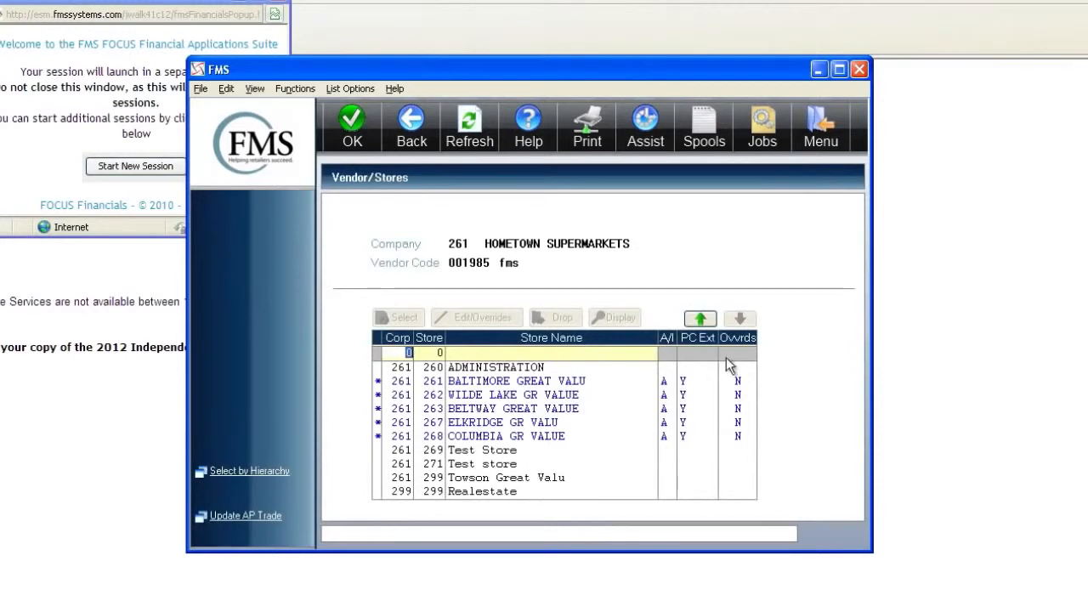
pyautogui.click(570, 384)
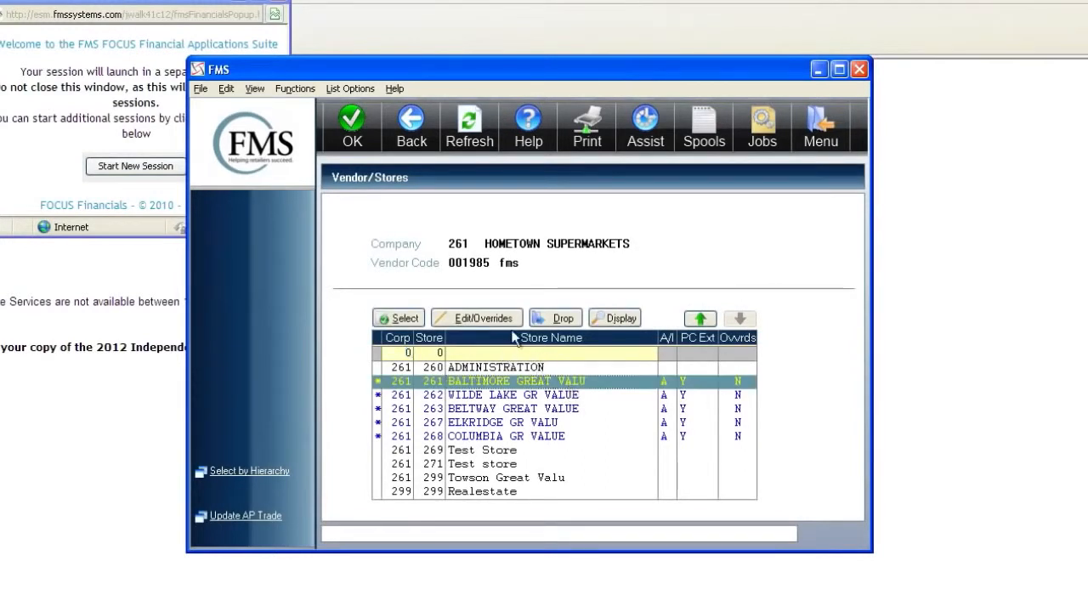
pyautogui.click(503, 320)
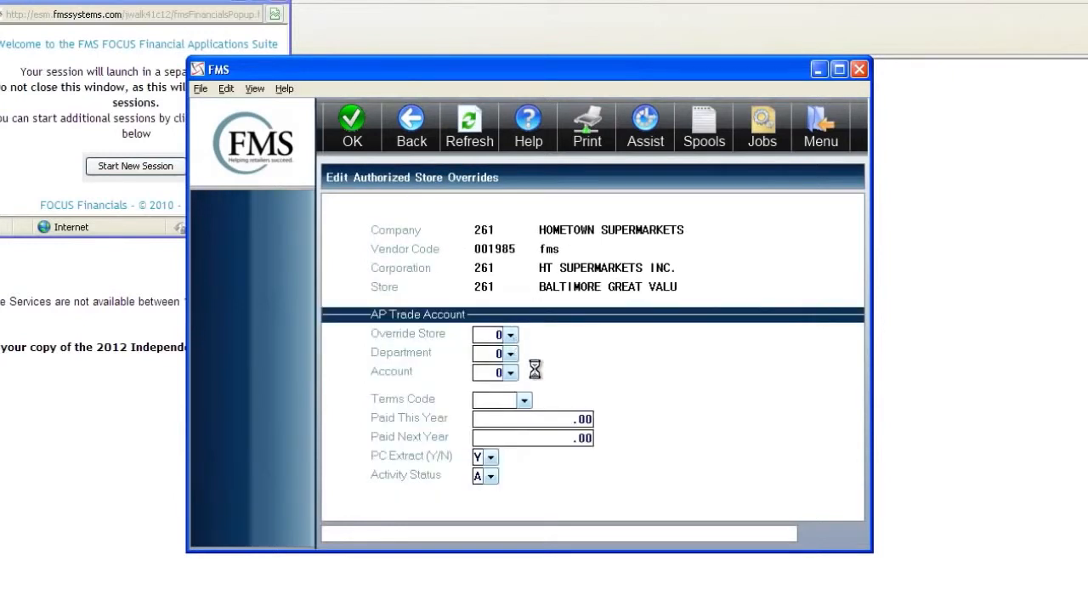